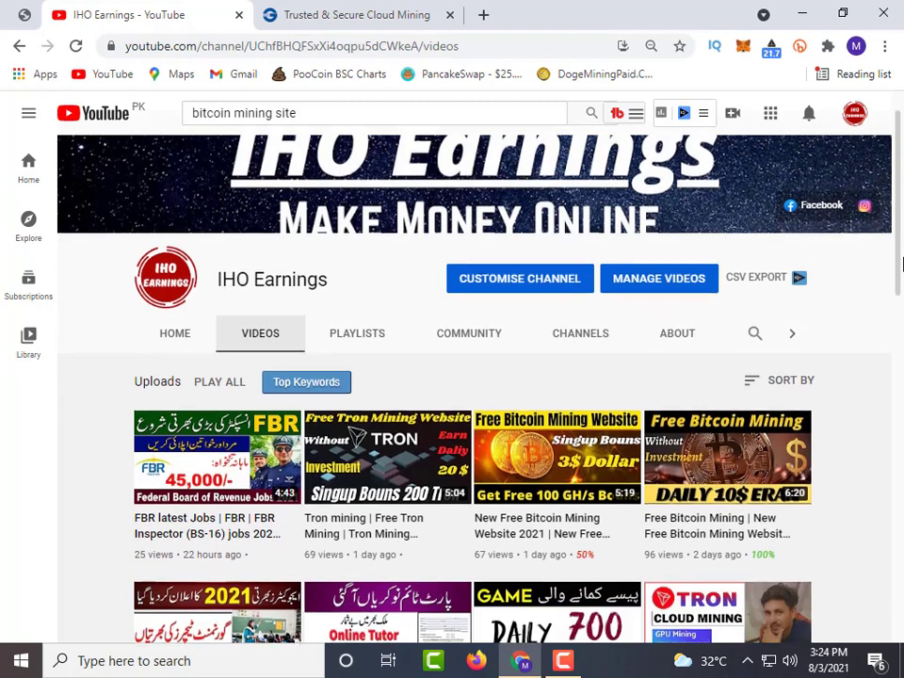
- Switch to the Globadino cloud mining site's browser tab
{"action": "scroll", "coordinate": [901, 254], "scroll_direction": "up", "scroll_amount": 1}
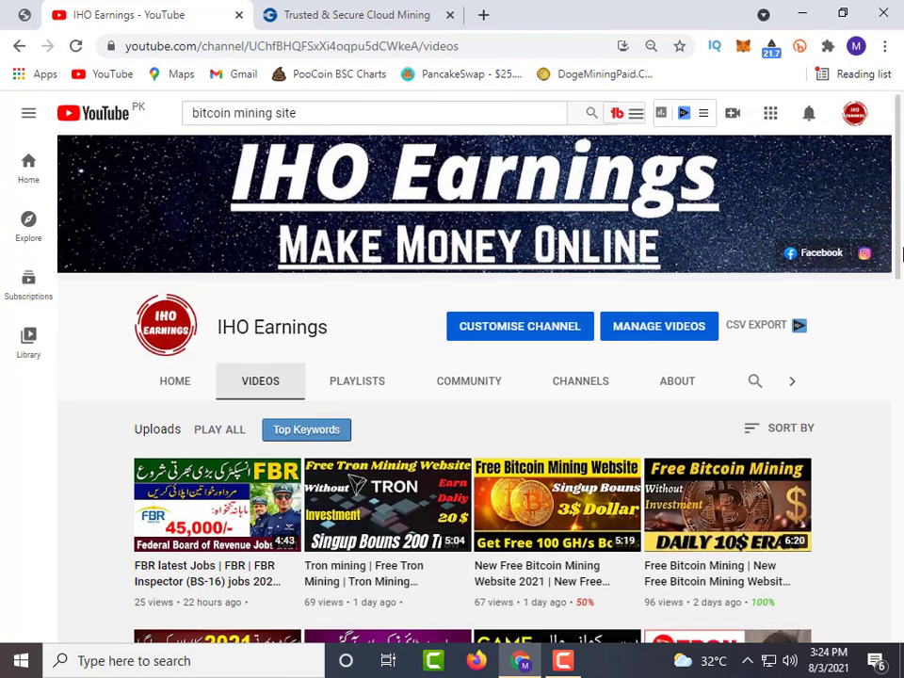
{"action": "scroll", "coordinate": [902, 247], "scroll_direction": "down", "scroll_amount": 1}
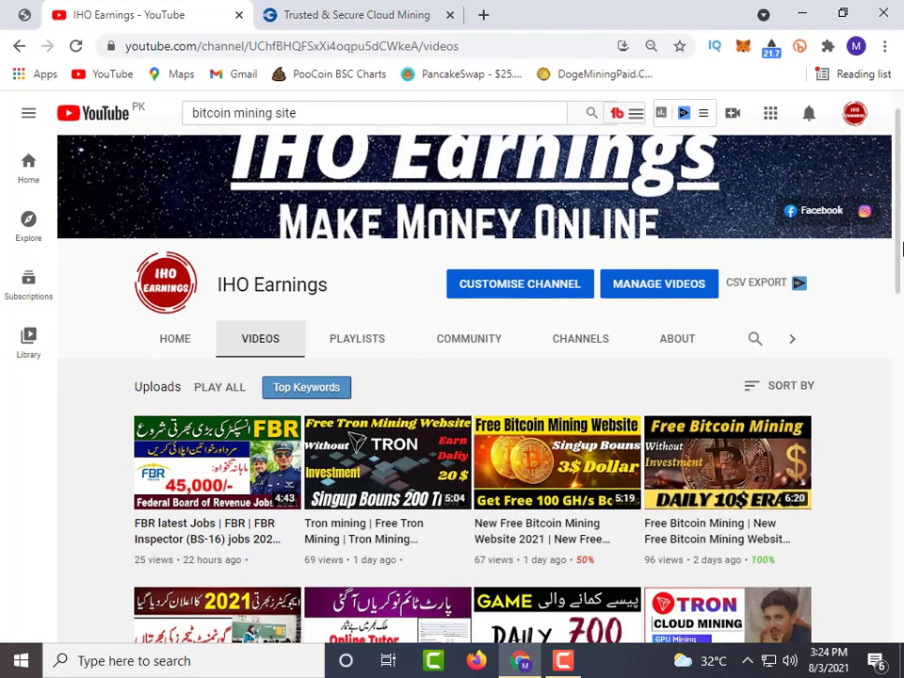
{"action": "scroll", "coordinate": [902, 247], "scroll_direction": "up", "scroll_amount": 1}
{"action": "scroll", "coordinate": [902, 247], "scroll_direction": "down", "scroll_amount": 1}
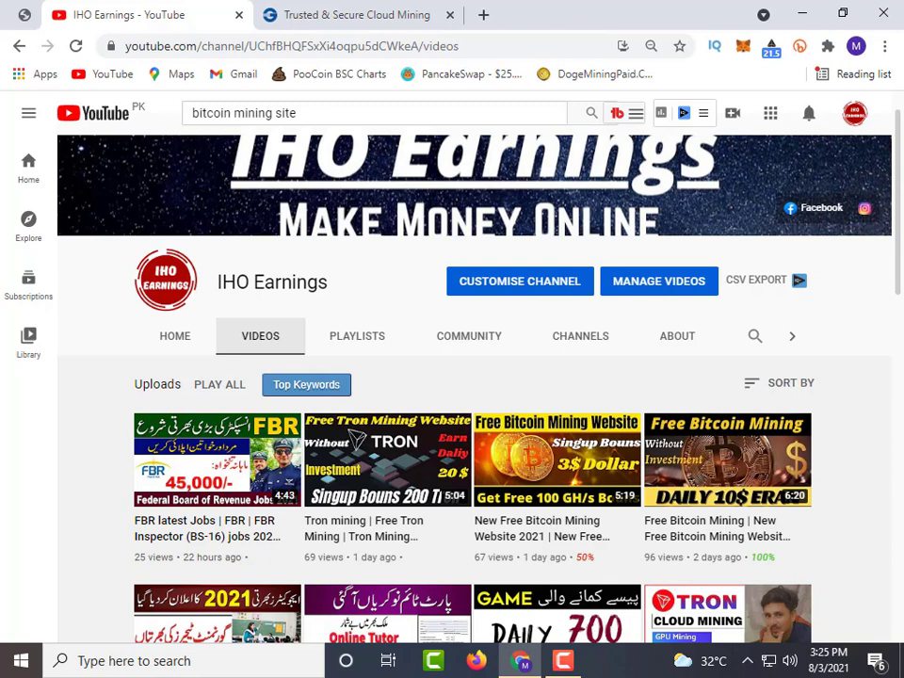
{"action": "scroll", "coordinate": [471, 377], "scroll_direction": "down", "scroll_amount": 1}
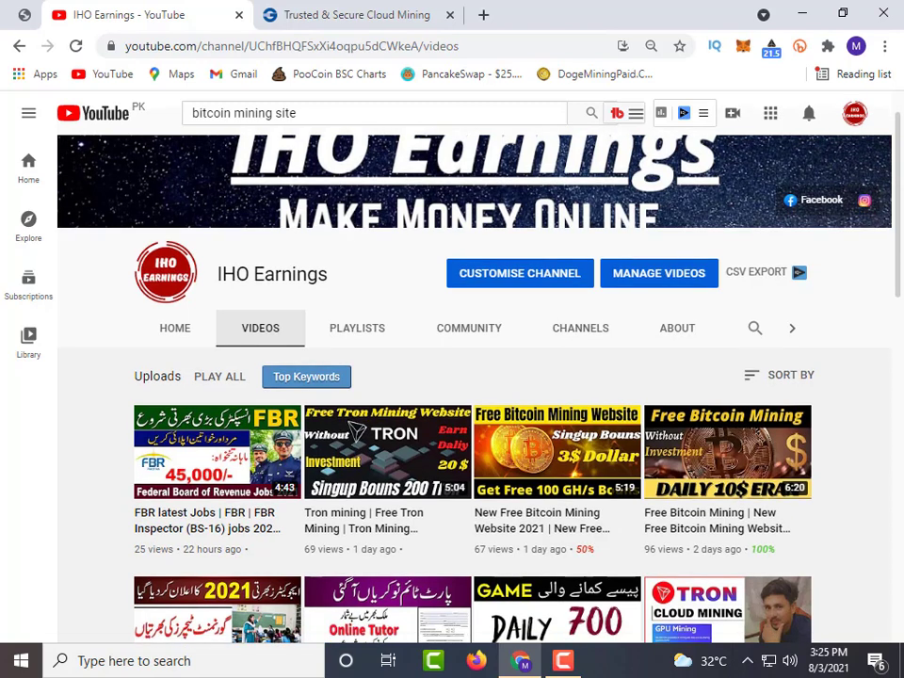
{"action": "scroll", "coordinate": [902, 279], "scroll_direction": "up", "scroll_amount": 2}
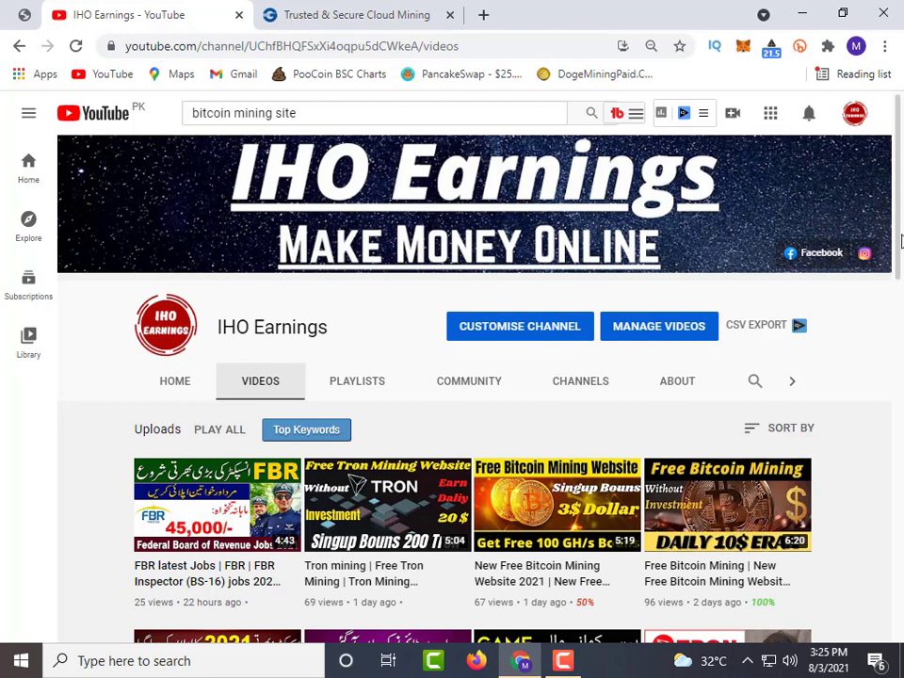
{"action": "left_click", "coordinate": [339, 15]}
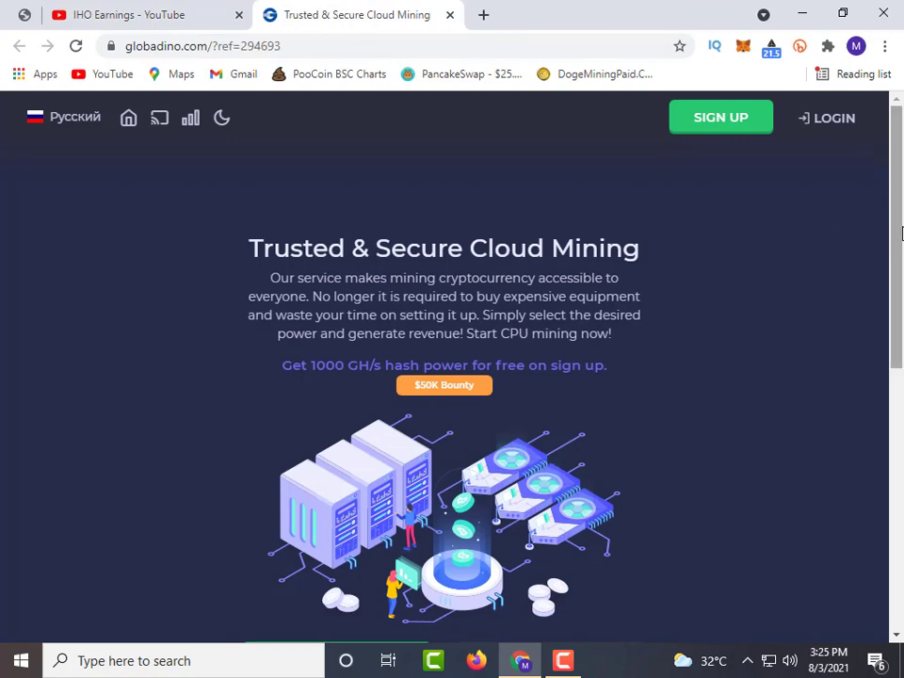
- Browse the landing page and open the Create Account form via START MINING
{"action": "scroll", "coordinate": [901, 306], "scroll_direction": "down", "scroll_amount": 1}
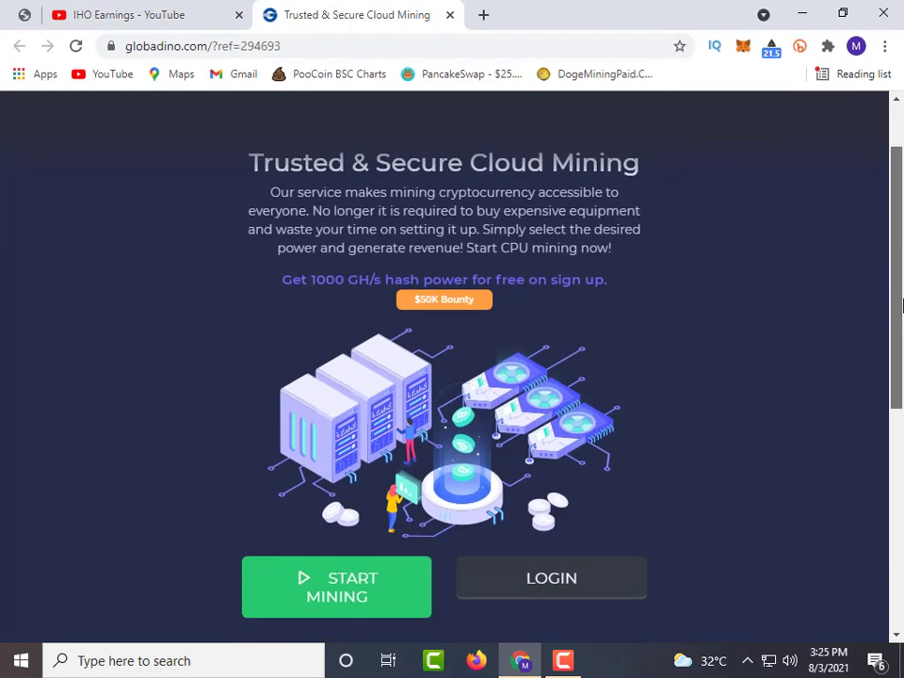
{"action": "scroll", "coordinate": [901, 306], "scroll_direction": "down", "scroll_amount": 1}
{"action": "scroll", "coordinate": [899, 334], "scroll_direction": "down", "scroll_amount": 4}
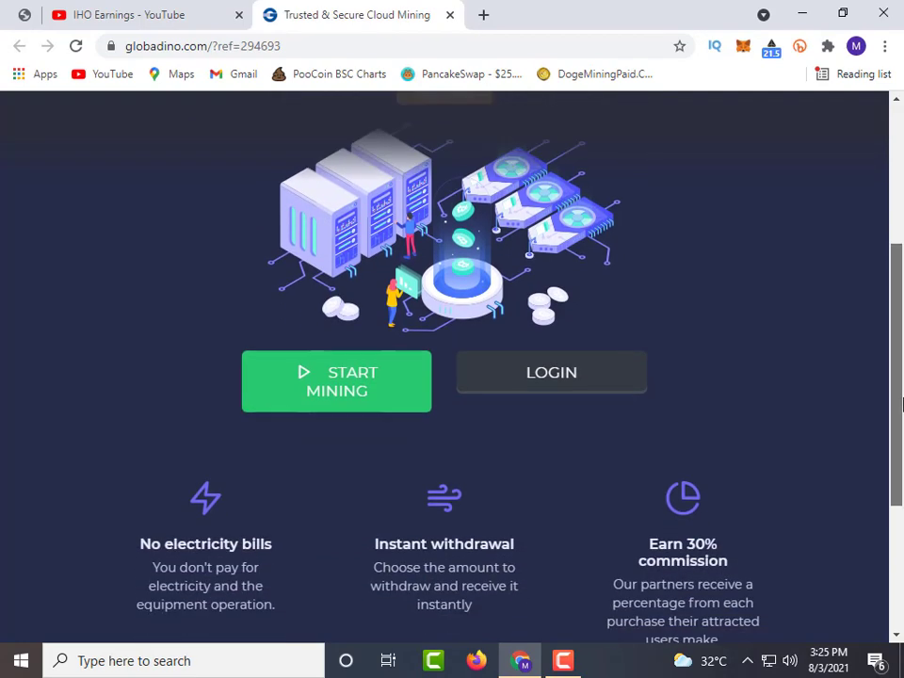
{"action": "scroll", "coordinate": [899, 335], "scroll_direction": "up", "scroll_amount": 5}
{"action": "scroll", "coordinate": [899, 334], "scroll_direction": "up", "scroll_amount": 3}
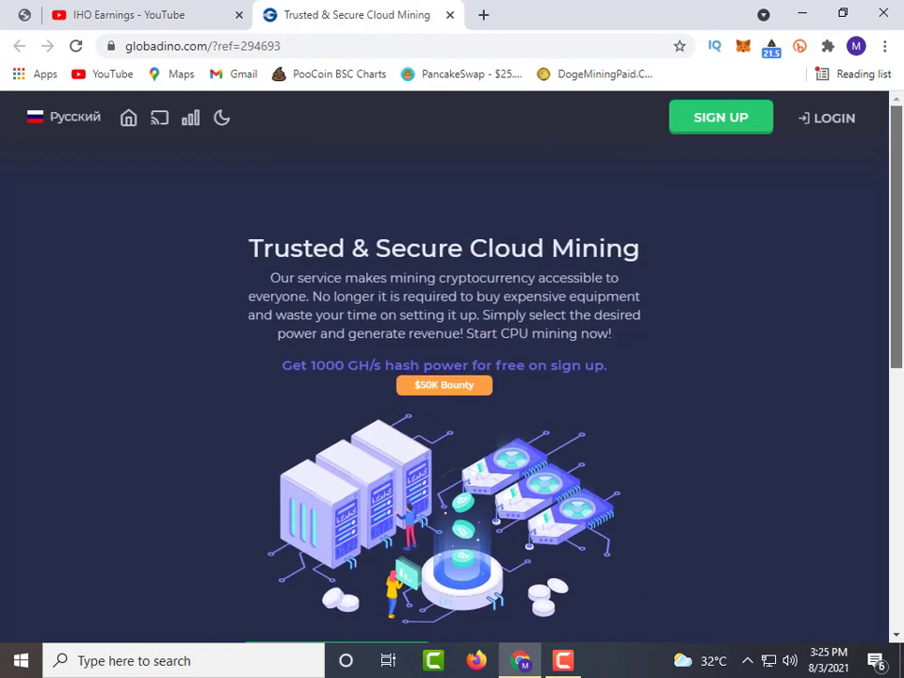
{"action": "scroll", "coordinate": [901, 327], "scroll_direction": "down", "scroll_amount": 5}
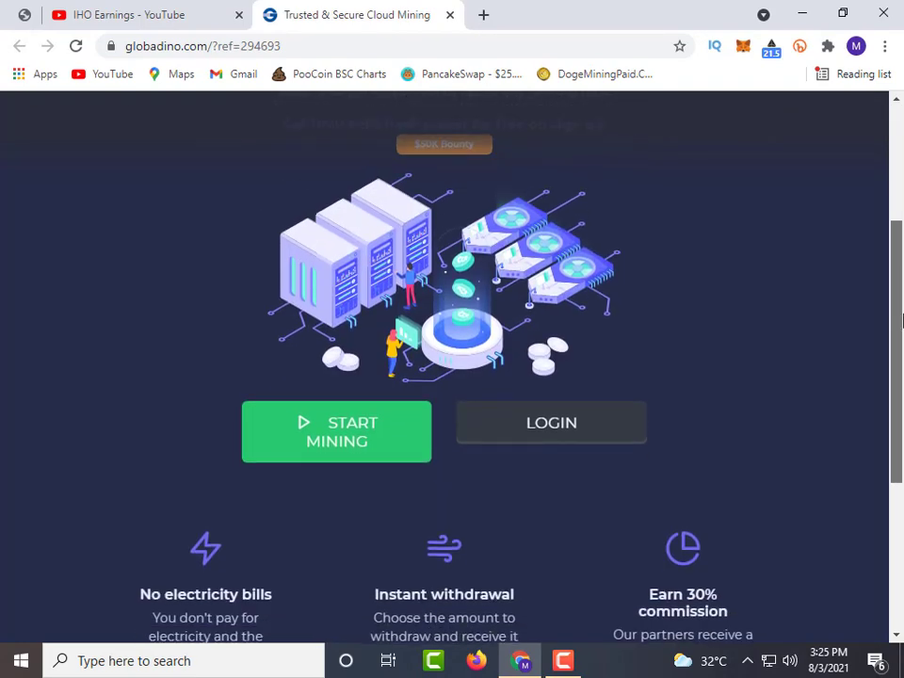
{"action": "left_click", "coordinate": [323, 452]}
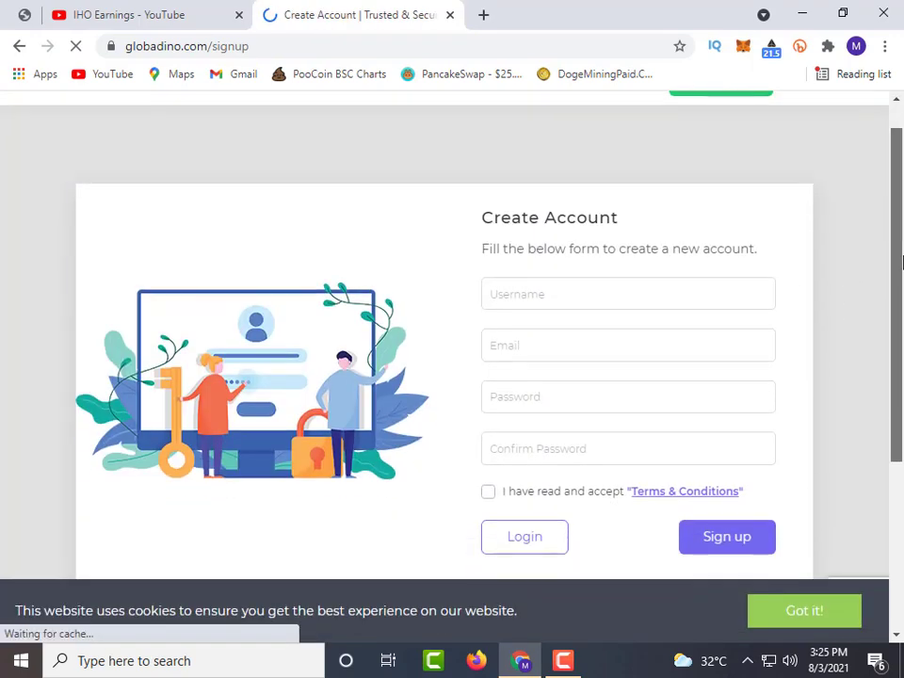
- Enter the account username and begin typing the e-mail address on the sign-up form
{"action": "left_click", "coordinate": [583, 308]}
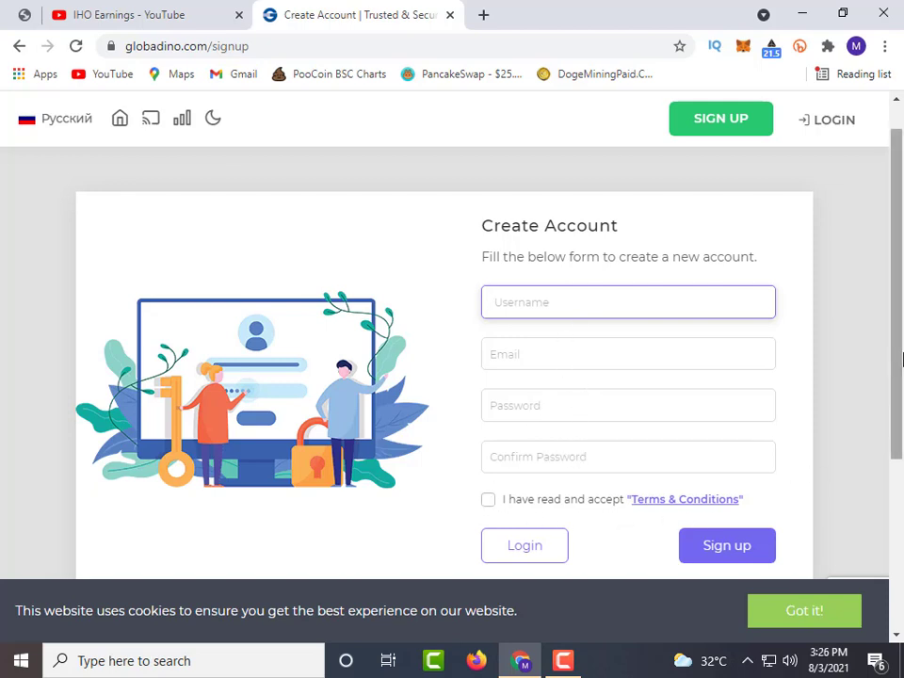
{"action": "left_click_drag", "start_coordinate": [899, 362], "coordinate": [900, 384]}
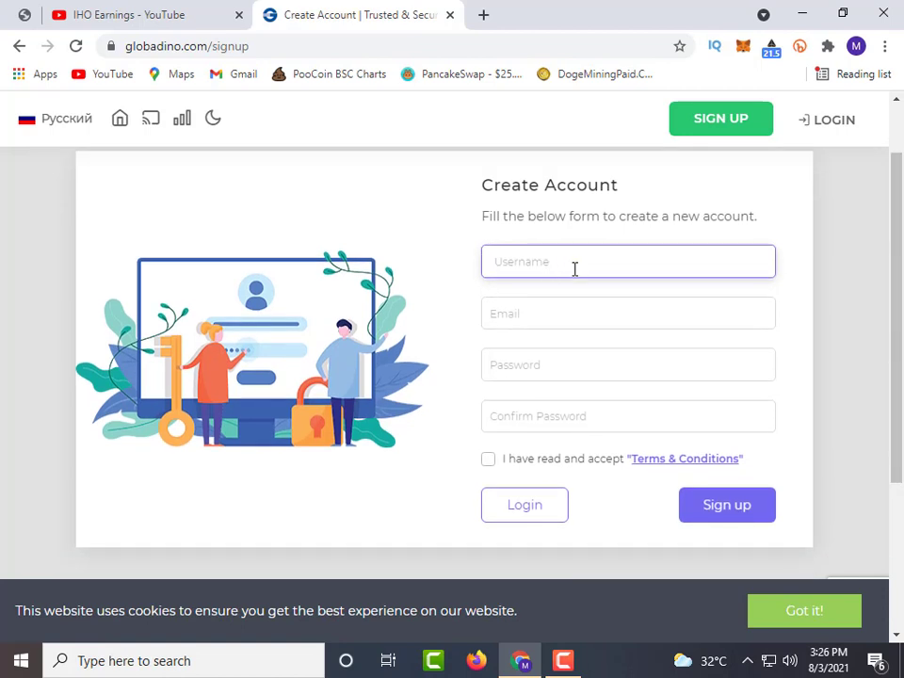
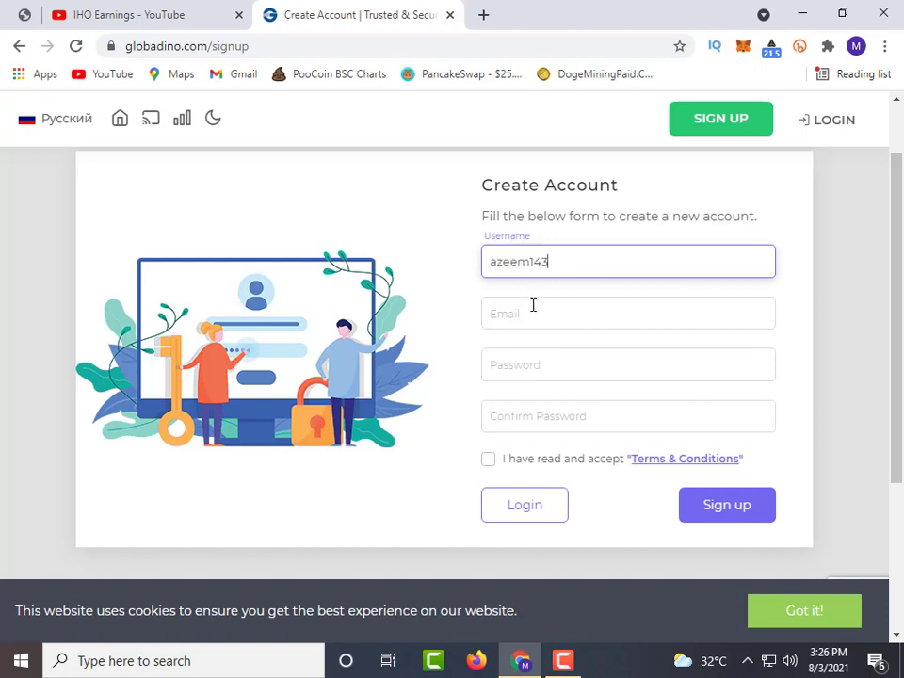
{"action": "left_click", "coordinate": [533, 316]}
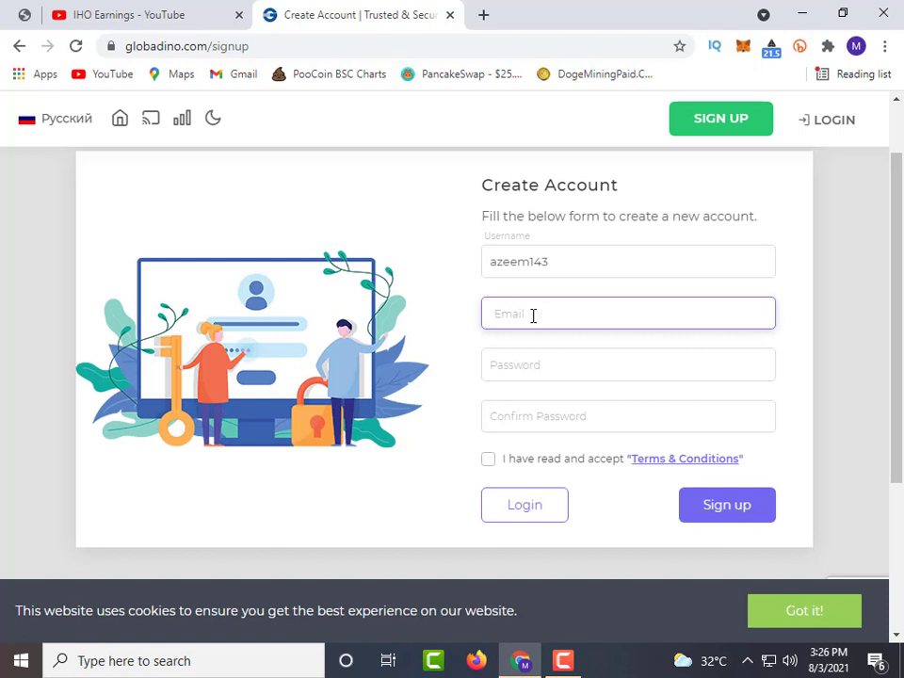
{"action": "type", "text": "Mr"}
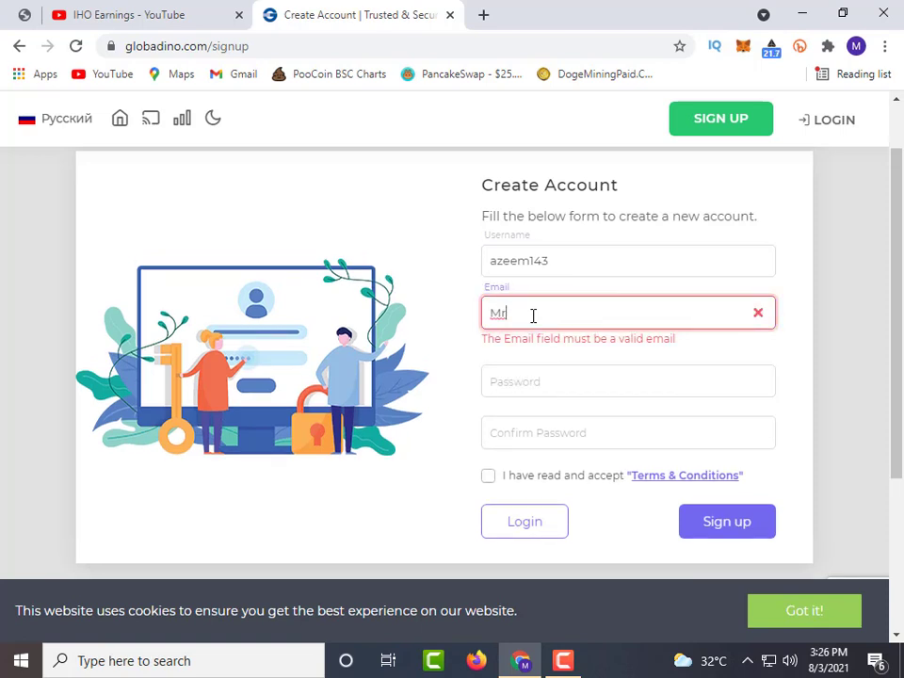
{"action": "key", "text": "BackSpace"}
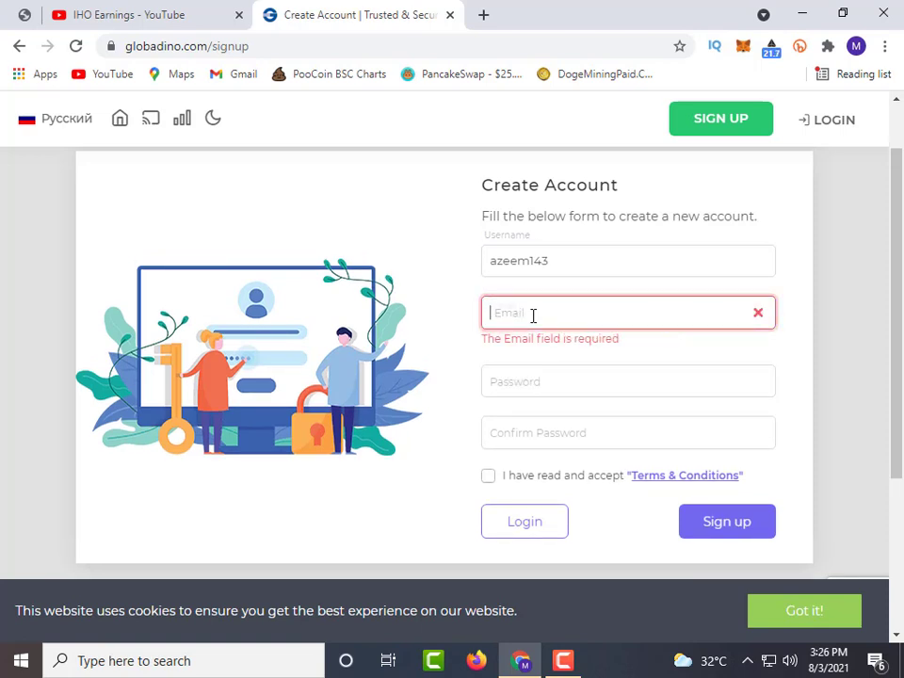
{"action": "type", "text": "muha"}
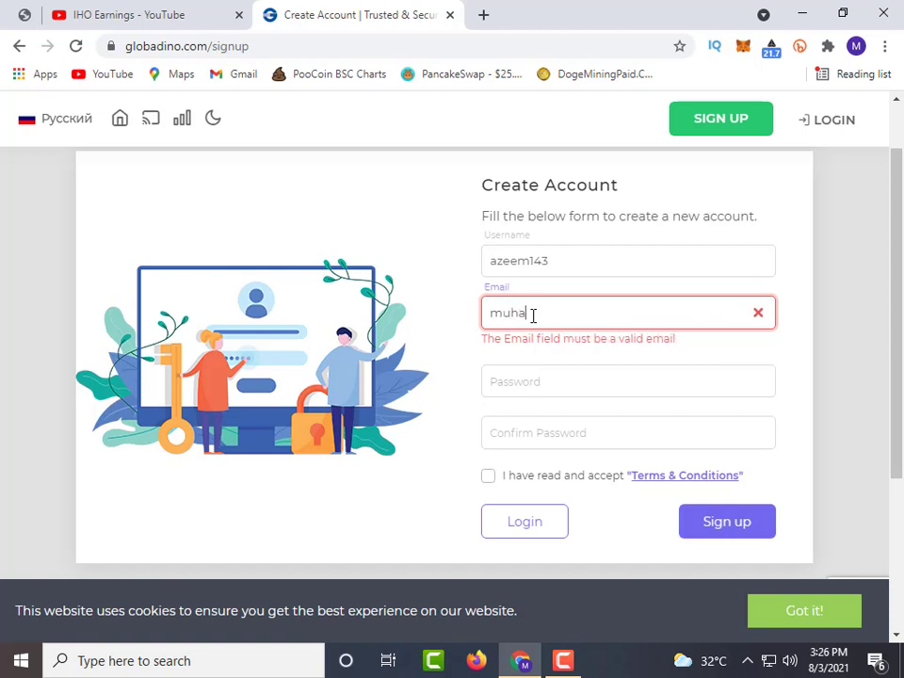
{"action": "type", "text": "mmad"}
- In a new tab, copy the signed-in Google account's e-mail address
{"action": "left_click", "coordinate": [482, 15]}
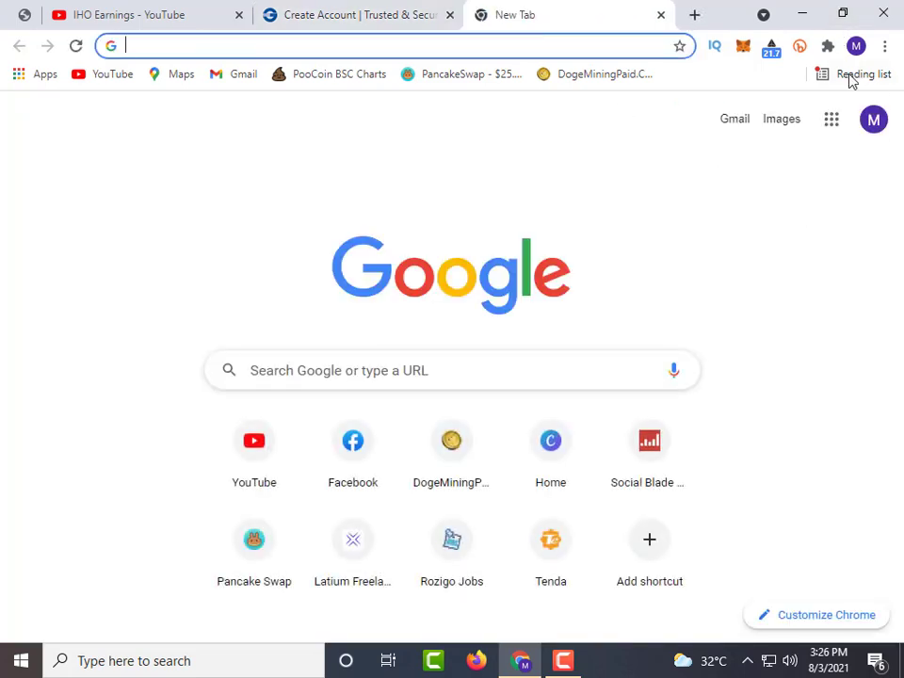
{"action": "left_click", "coordinate": [874, 118]}
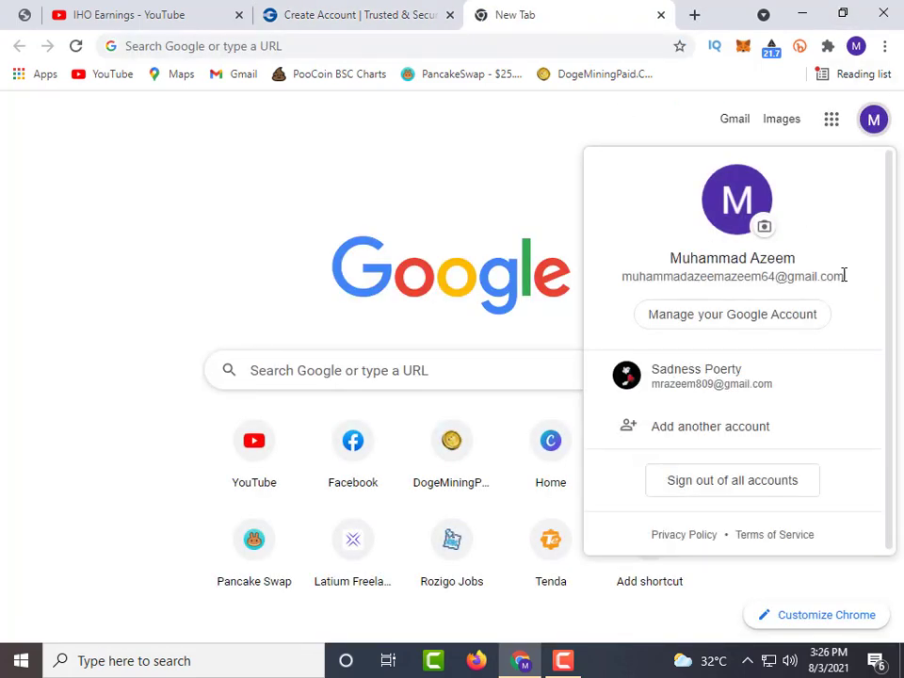
{"action": "triple_click", "coordinate": [695, 278]}
{"action": "key", "text": "ctrl+c"}
{"action": "right_click", "coordinate": [683, 286]}
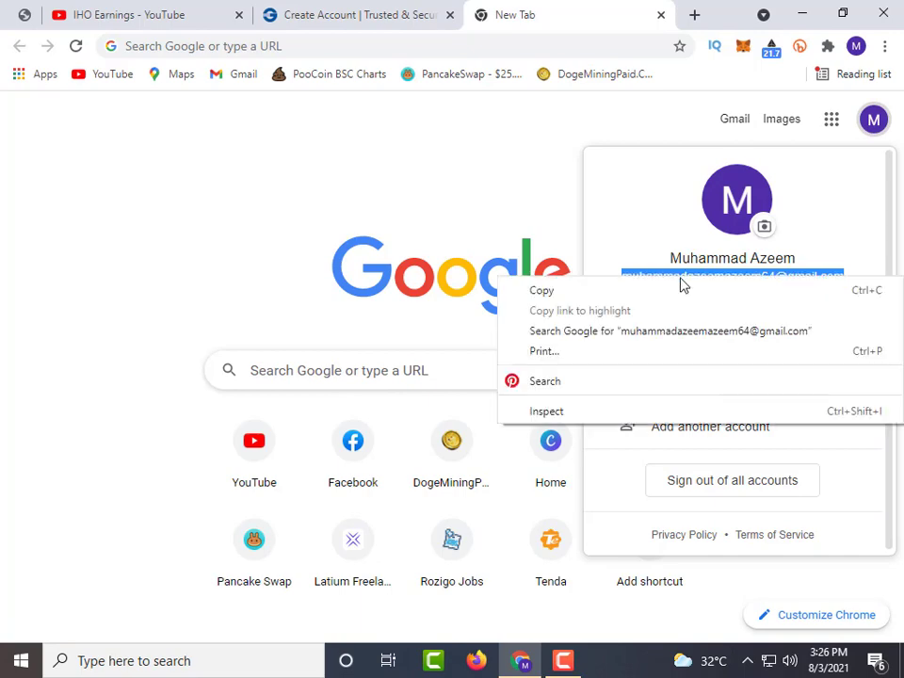
{"action": "left_click", "coordinate": [648, 290]}
- Replace the partial e-mail on the sign-up form with the pasted Google address
{"action": "left_click", "coordinate": [353, 9]}
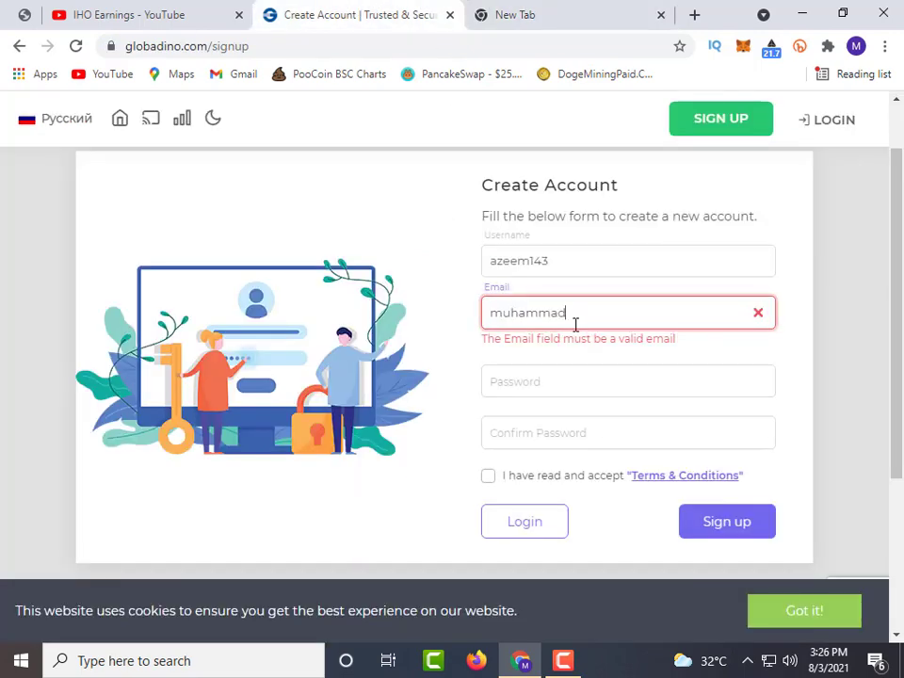
{"action": "key", "text": "ctrl+a"}
{"action": "key", "text": "BackSpace"}
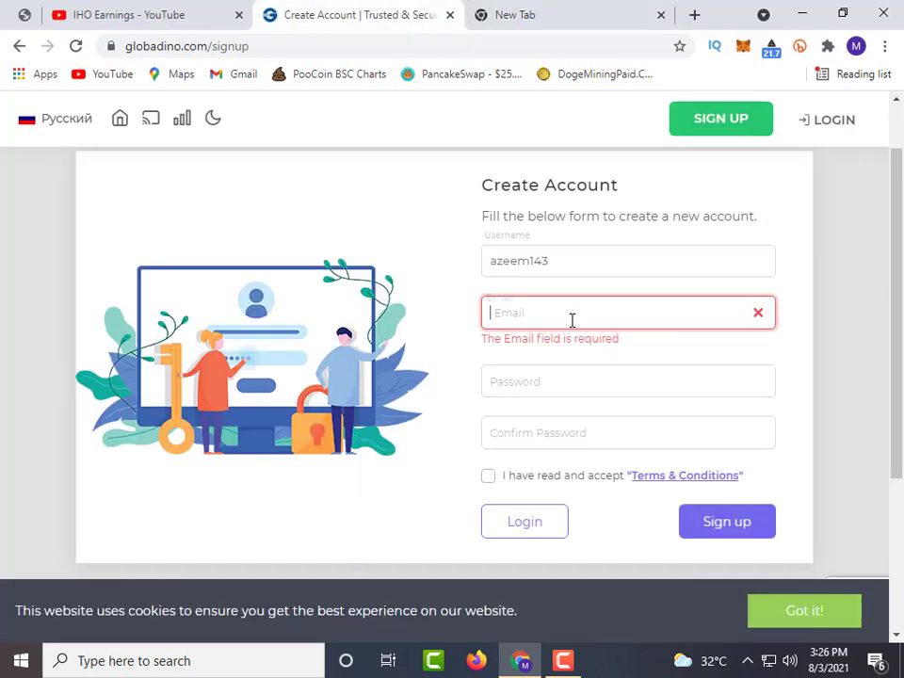
{"action": "right_click", "coordinate": [571, 319]}
{"action": "left_click", "coordinate": [632, 449]}
{"action": "scroll", "coordinate": [649, 396], "scroll_direction": "down", "scroll_amount": 1}
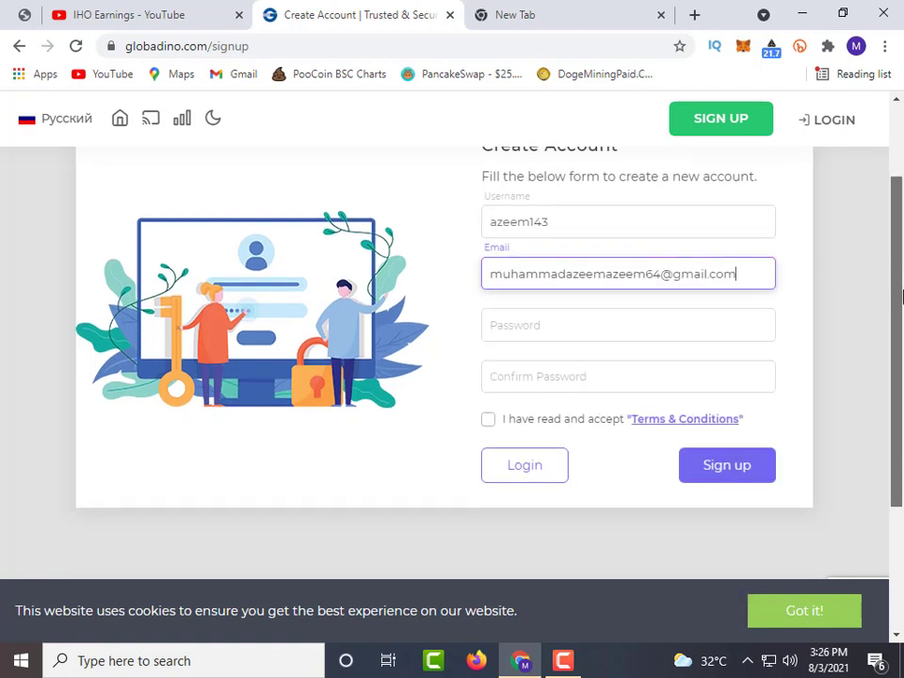
- Enter the password and its confirmation, accept Terms & Conditions, and submit the registration
{"action": "left_click", "coordinate": [611, 295]}
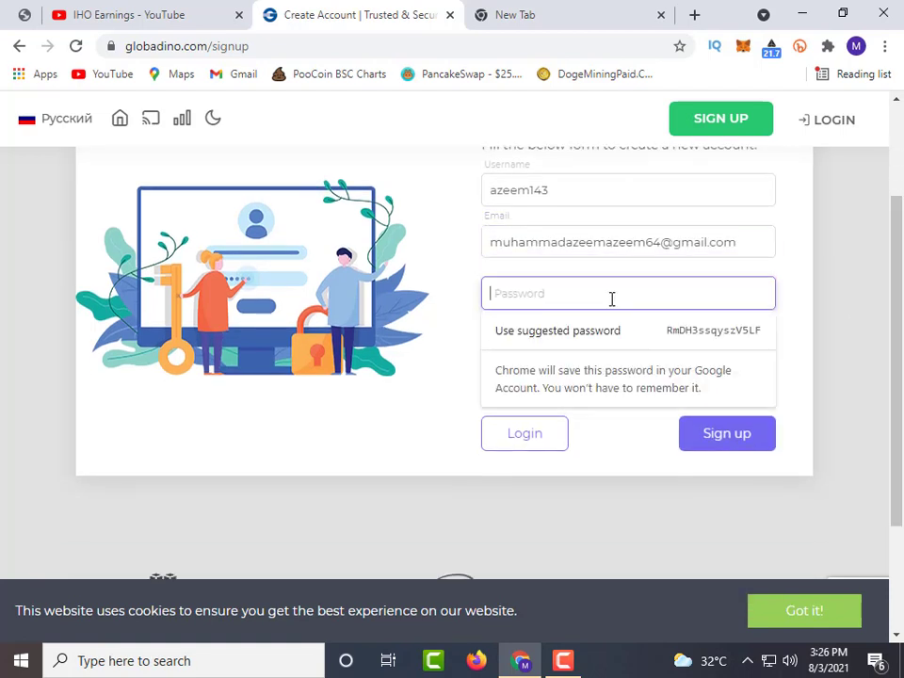
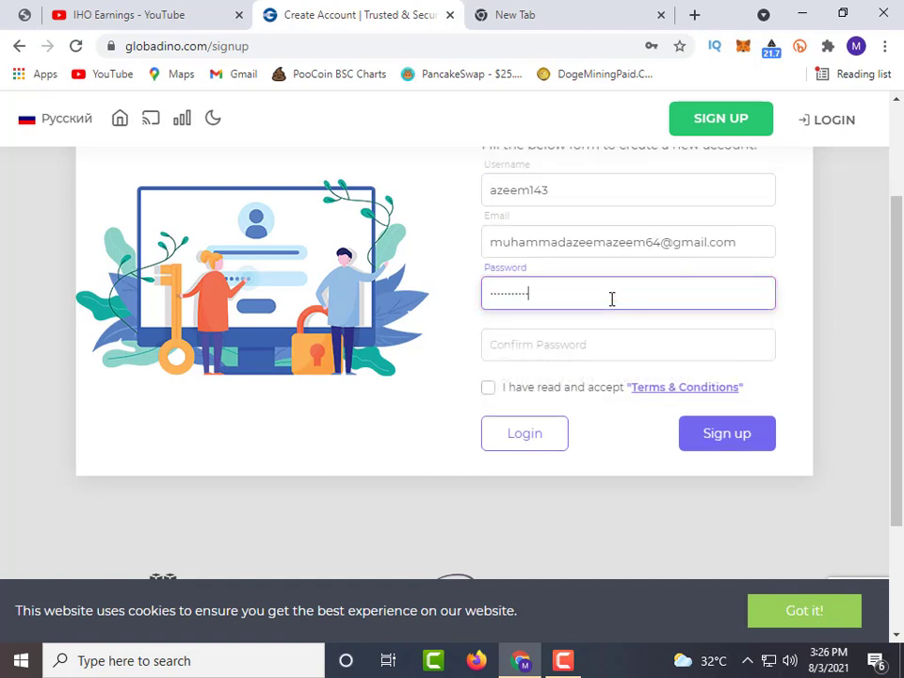
{"action": "left_click", "coordinate": [599, 346]}
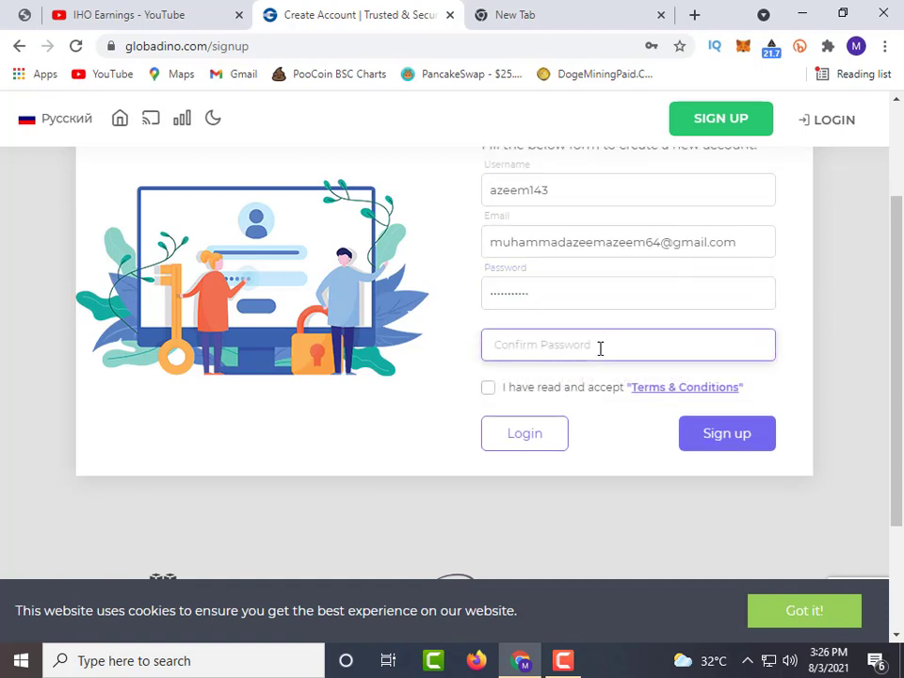
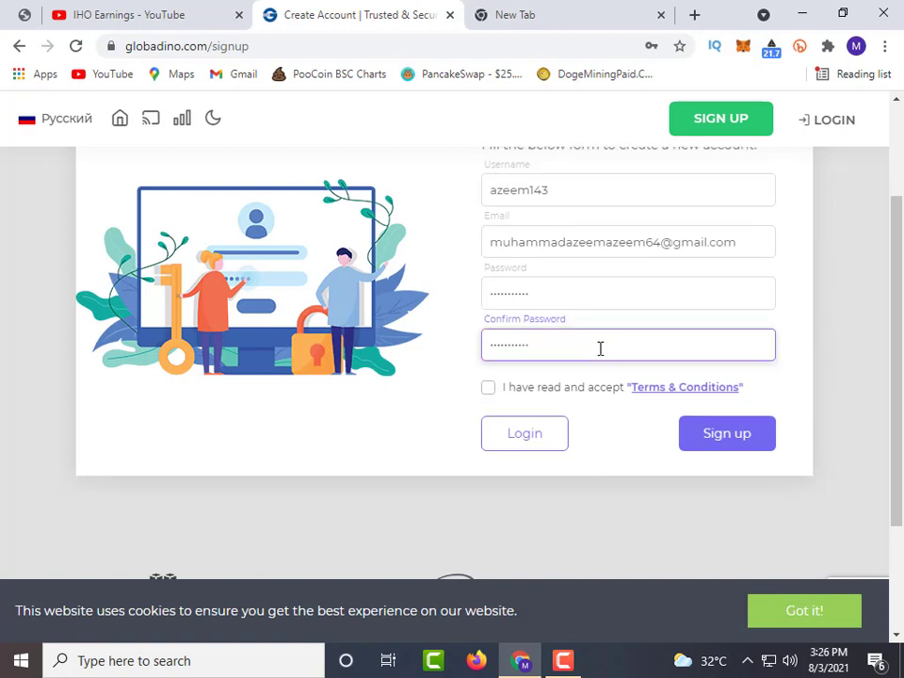
{"action": "left_click", "coordinate": [488, 387]}
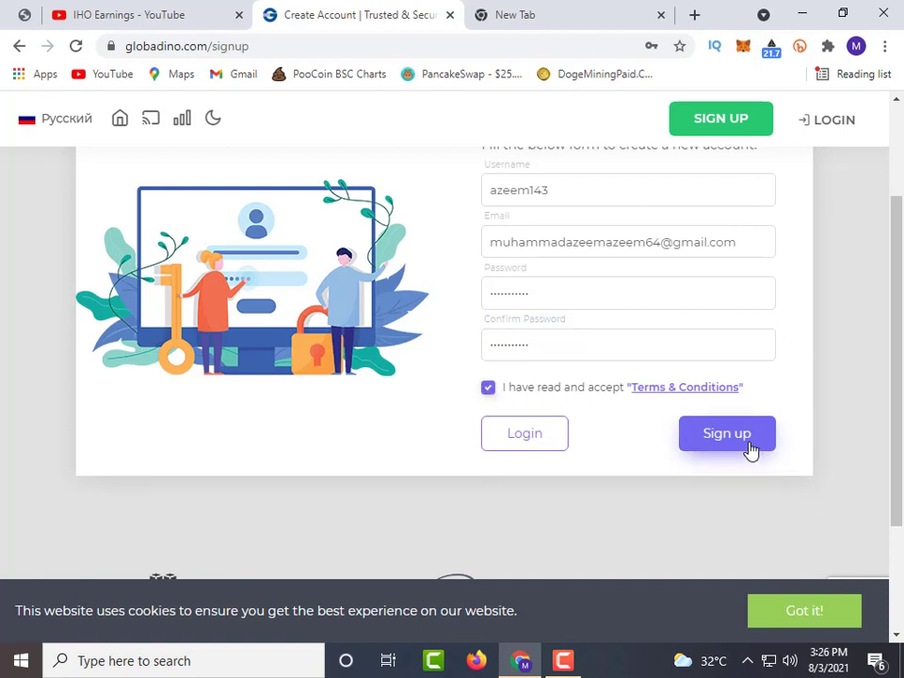
{"action": "left_click", "coordinate": [750, 451]}
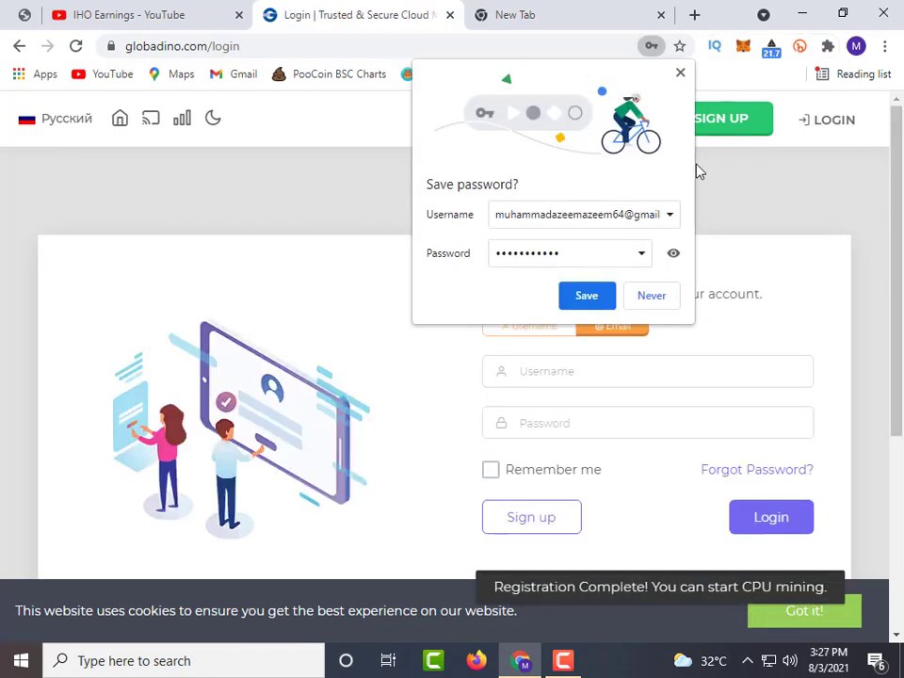
- Save the login in Chrome, then log in by e-mail with autofilled credentials and Remember me ticked
{"action": "left_click", "coordinate": [588, 299]}
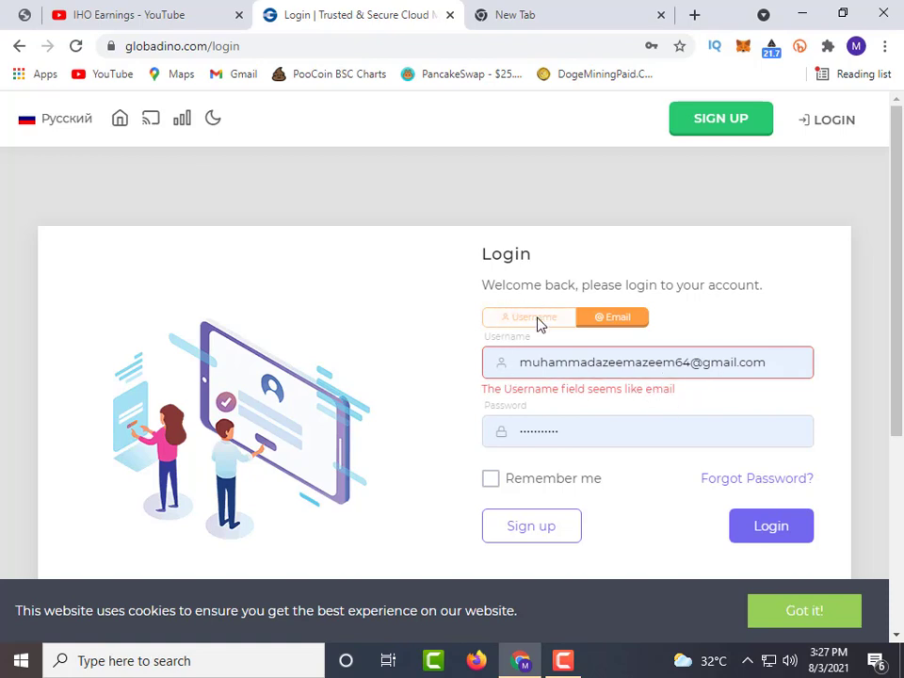
{"action": "left_click", "coordinate": [617, 321]}
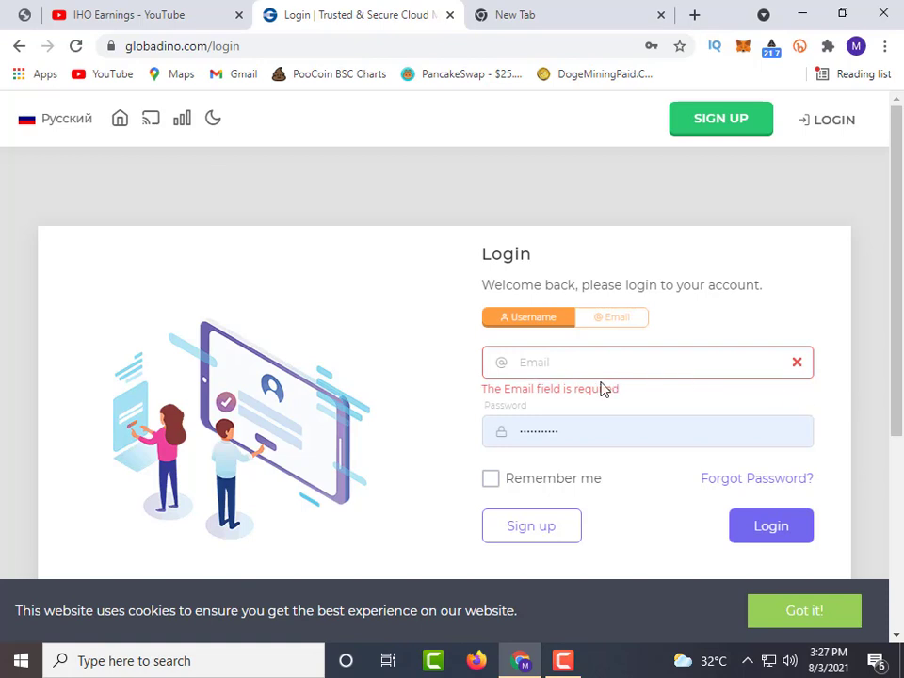
{"action": "left_click", "coordinate": [563, 363]}
{"action": "left_click", "coordinate": [569, 404]}
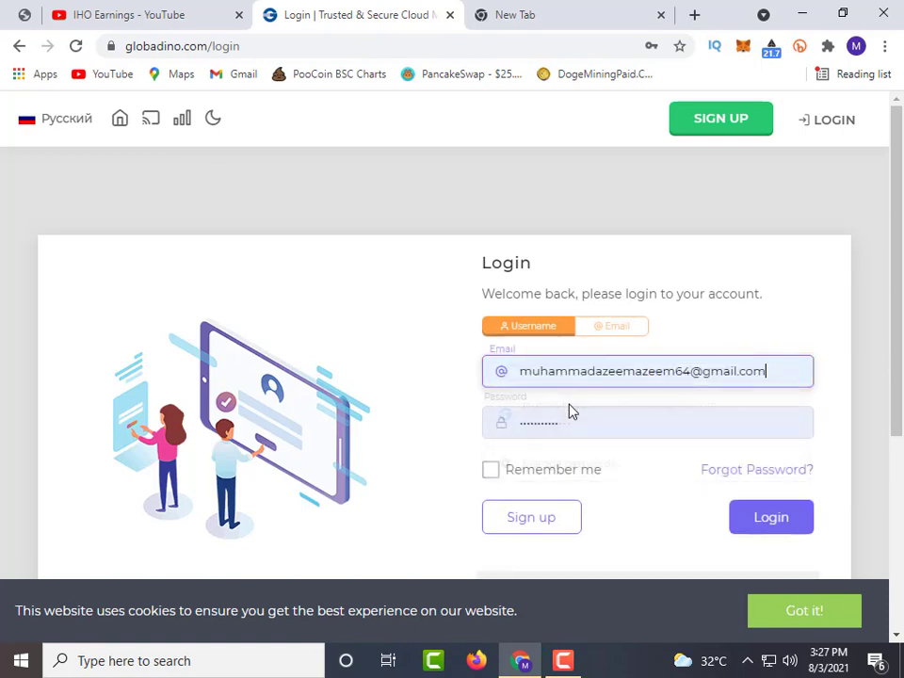
{"action": "left_click", "coordinate": [540, 319]}
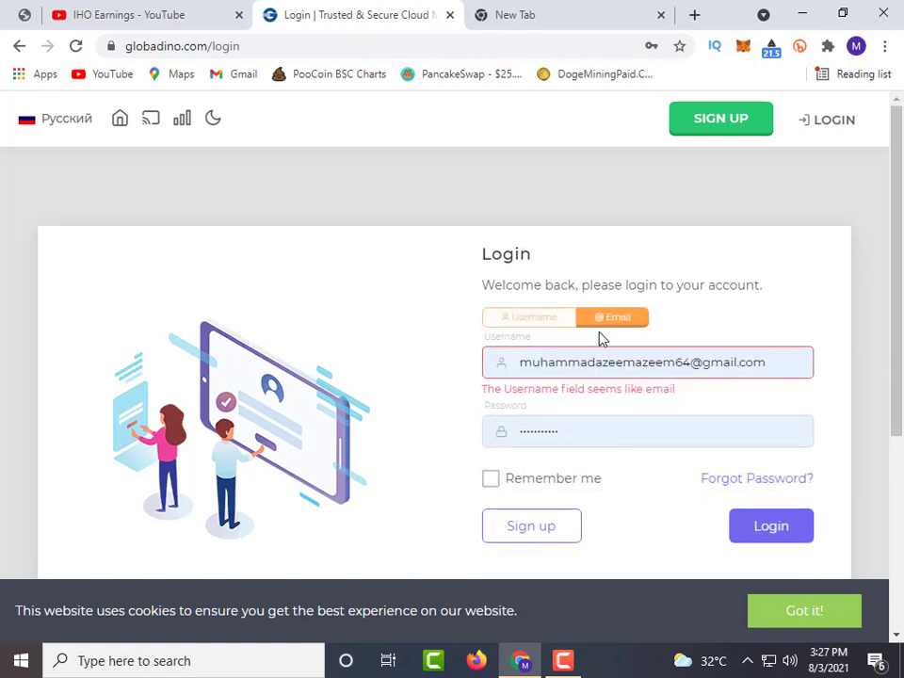
{"action": "left_click", "coordinate": [599, 324]}
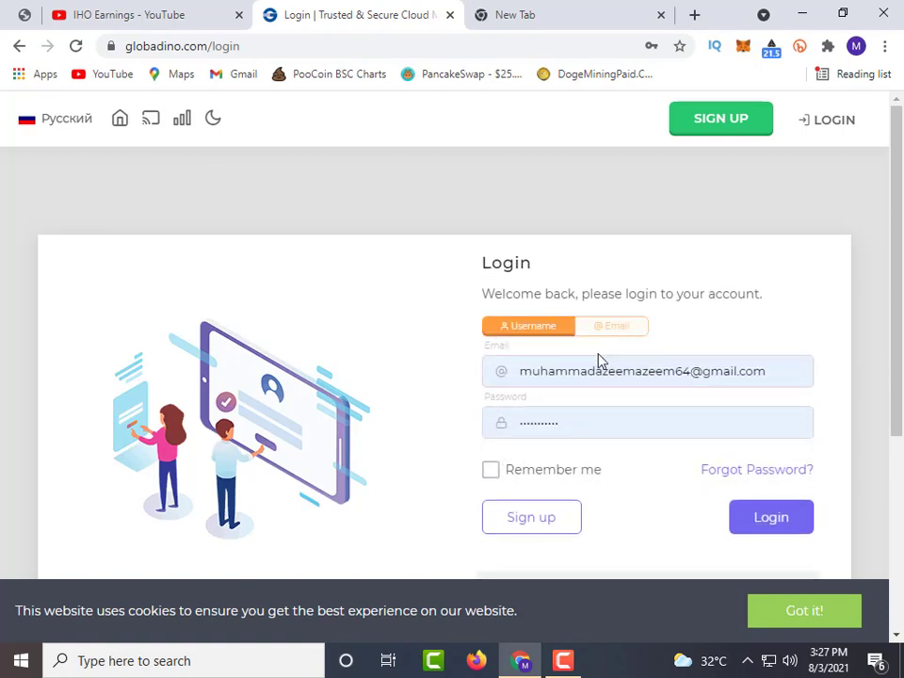
{"action": "left_click", "coordinate": [491, 472]}
{"action": "left_click", "coordinate": [767, 521]}
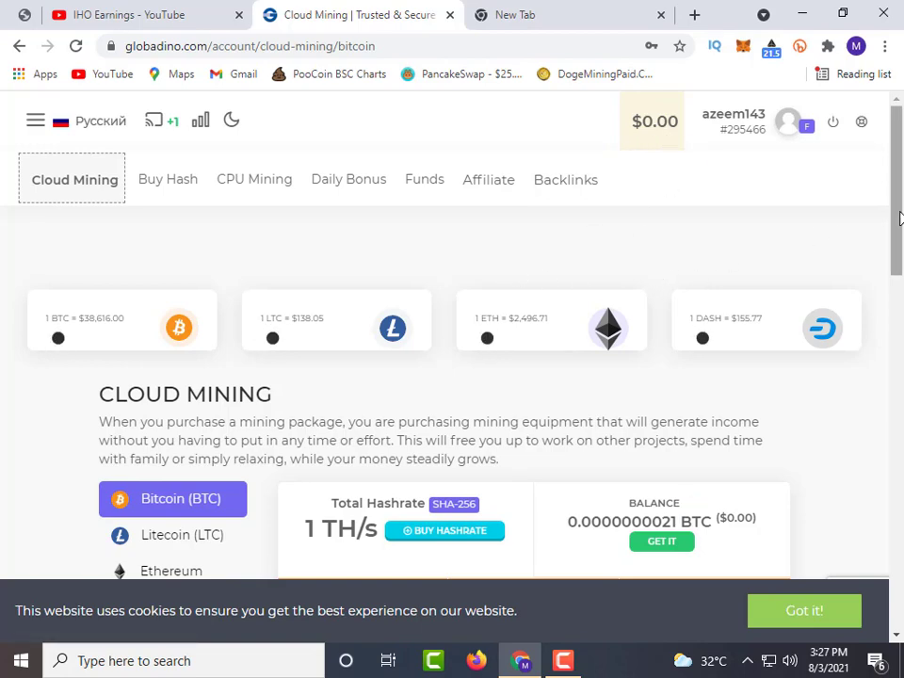
{"action": "mouse_move", "coordinate": [897, 222]}
{"action": "left_mouse_down"}
{"action": "mouse_move", "coordinate": [901, 302]}
{"action": "mouse_move", "coordinate": [901, 215]}
{"action": "left_mouse_up"}
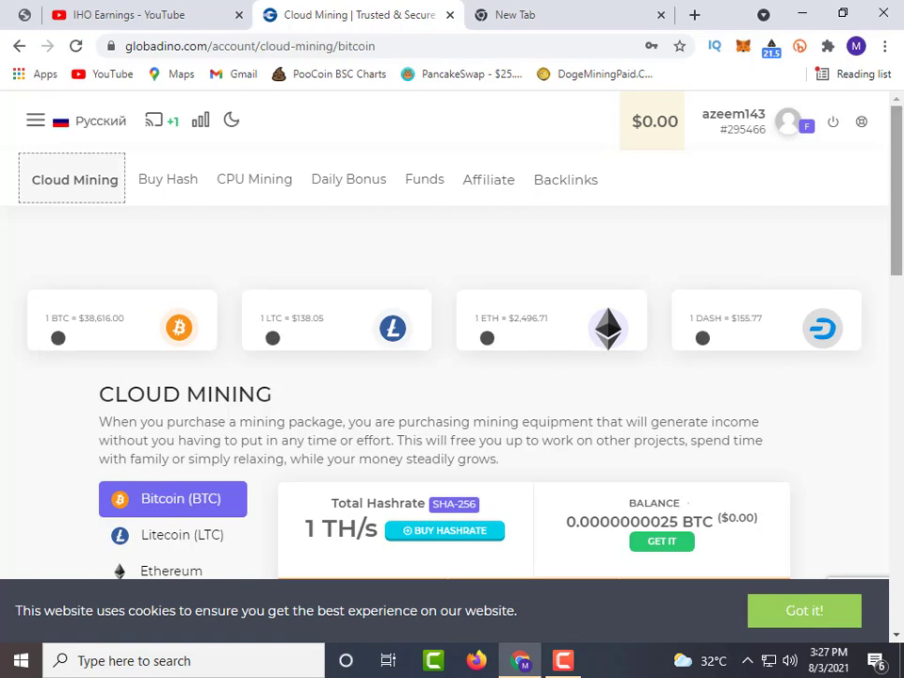
{"action": "scroll", "coordinate": [901, 356], "scroll_direction": "down", "scroll_amount": 5}
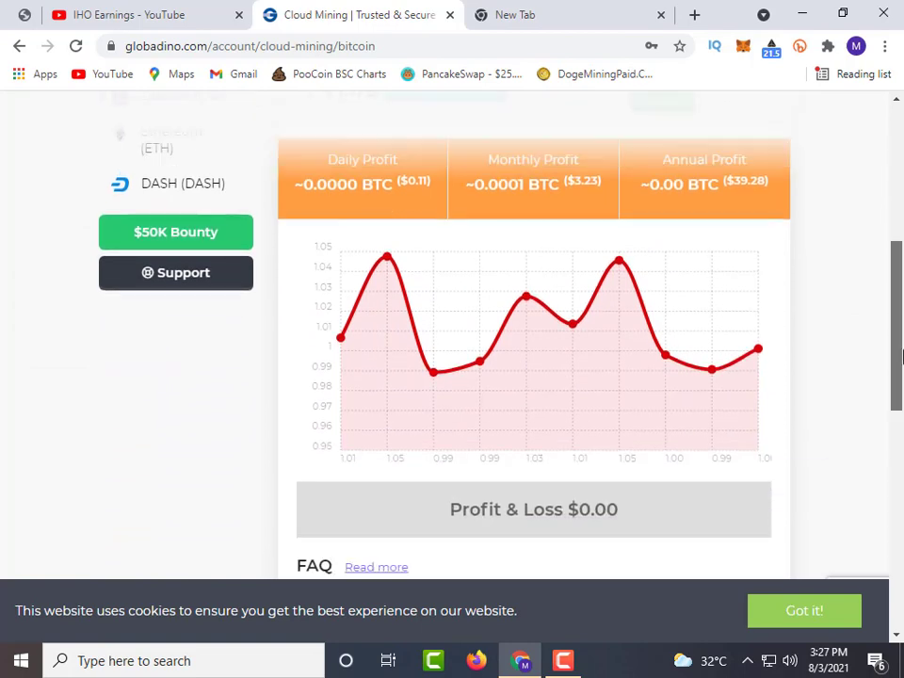
{"action": "left_click_drag", "start_coordinate": [901, 356], "coordinate": [901, 217]}
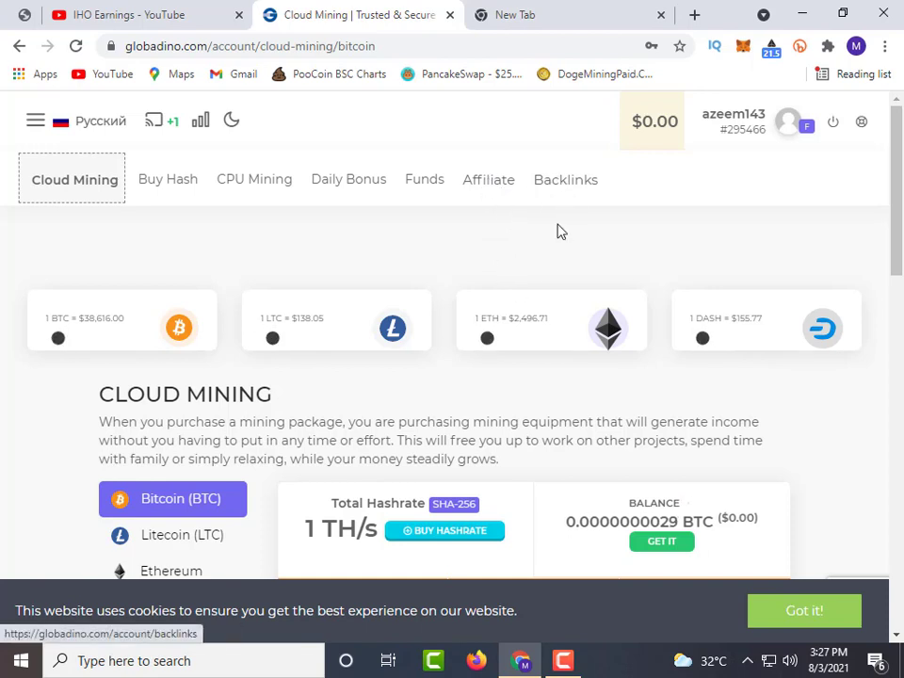
{"action": "left_click", "coordinate": [488, 178]}
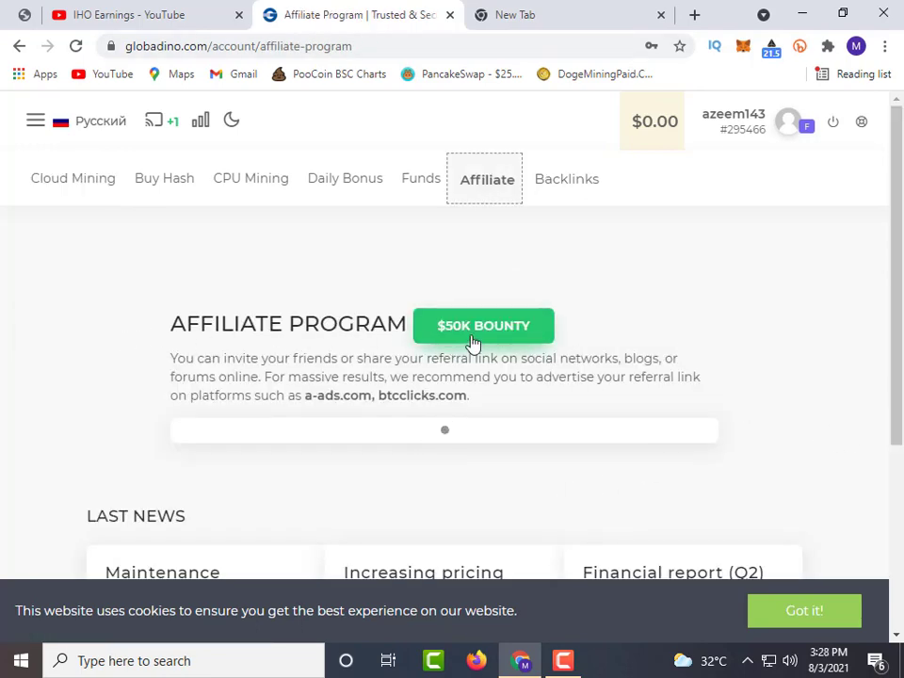
- Review the Affiliate Program's referral balance and link, then go to the CPU Mining page
{"action": "scroll", "coordinate": [902, 302], "scroll_direction": "down", "scroll_amount": 1}
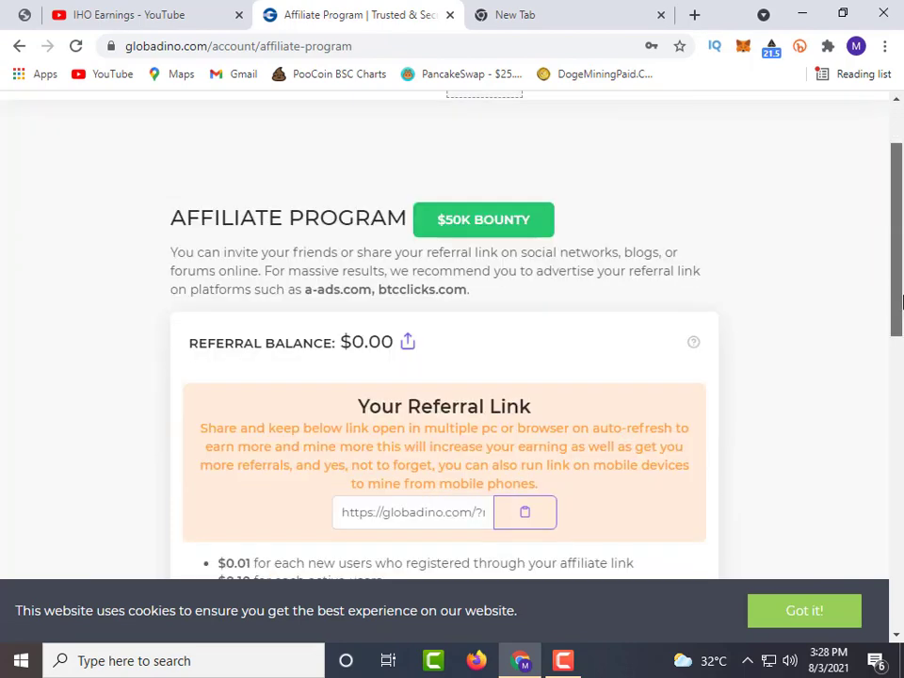
{"action": "left_click_drag", "start_coordinate": [902, 301], "coordinate": [899, 562]}
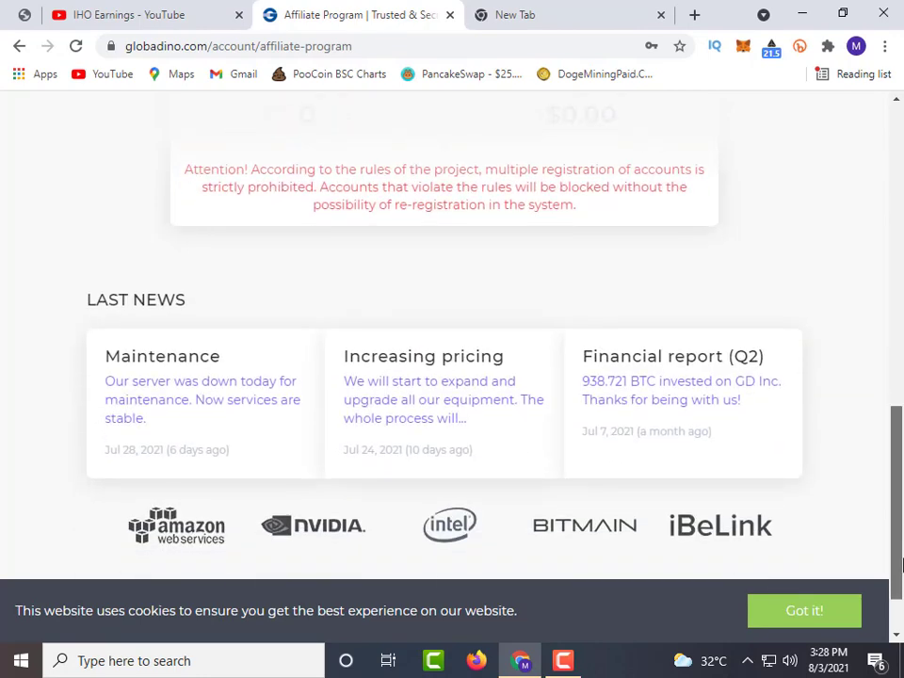
{"action": "scroll", "coordinate": [741, 179], "scroll_direction": "up", "scroll_amount": 15}
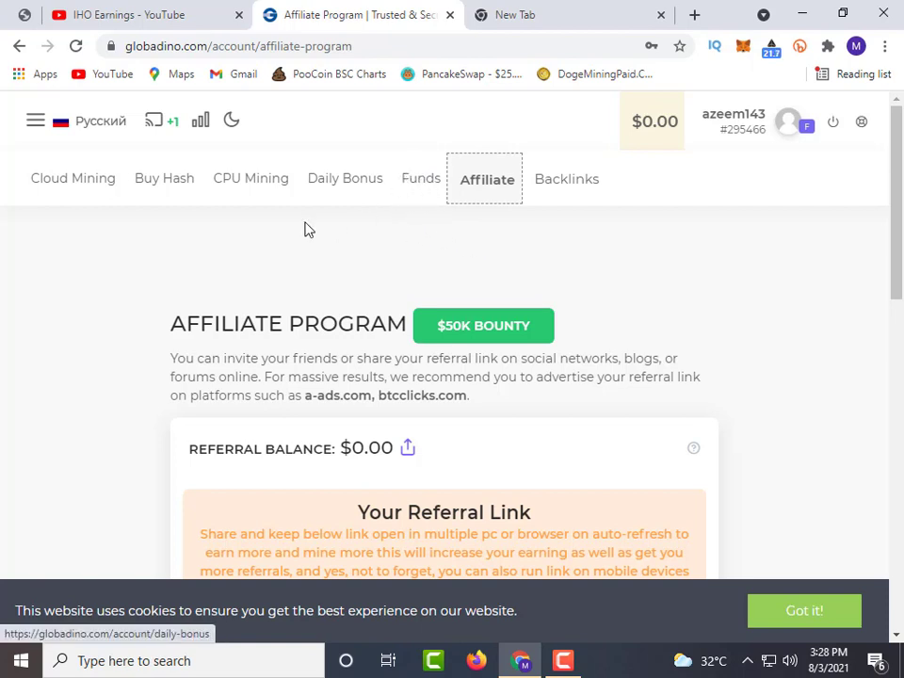
{"action": "left_click", "coordinate": [420, 176]}
- Go through CPU Mining and the Funds deposit page to the empty Withdraw wallet list
{"action": "left_click", "coordinate": [237, 184]}
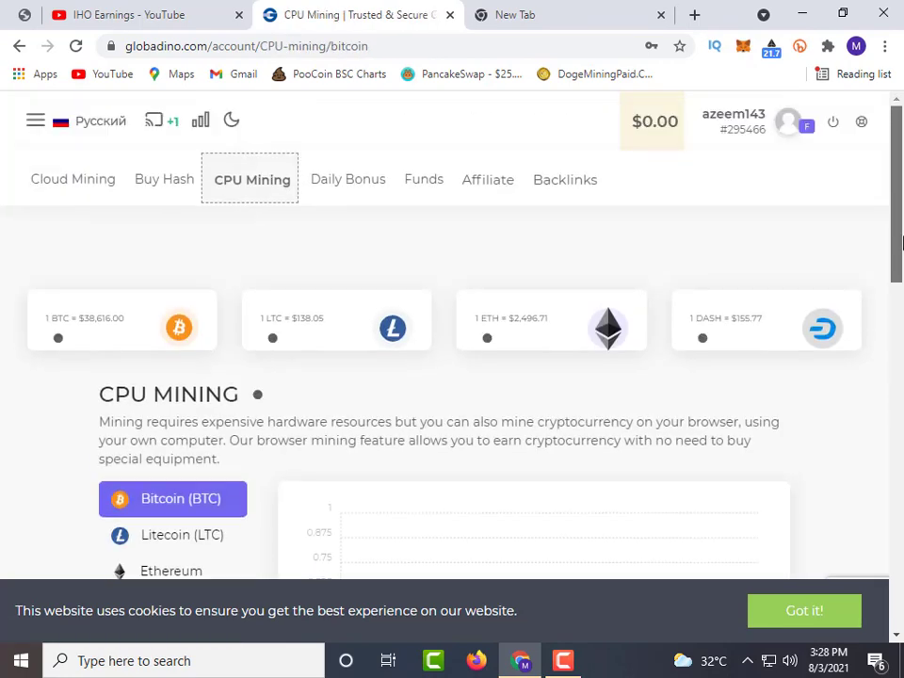
{"action": "left_click", "coordinate": [441, 182]}
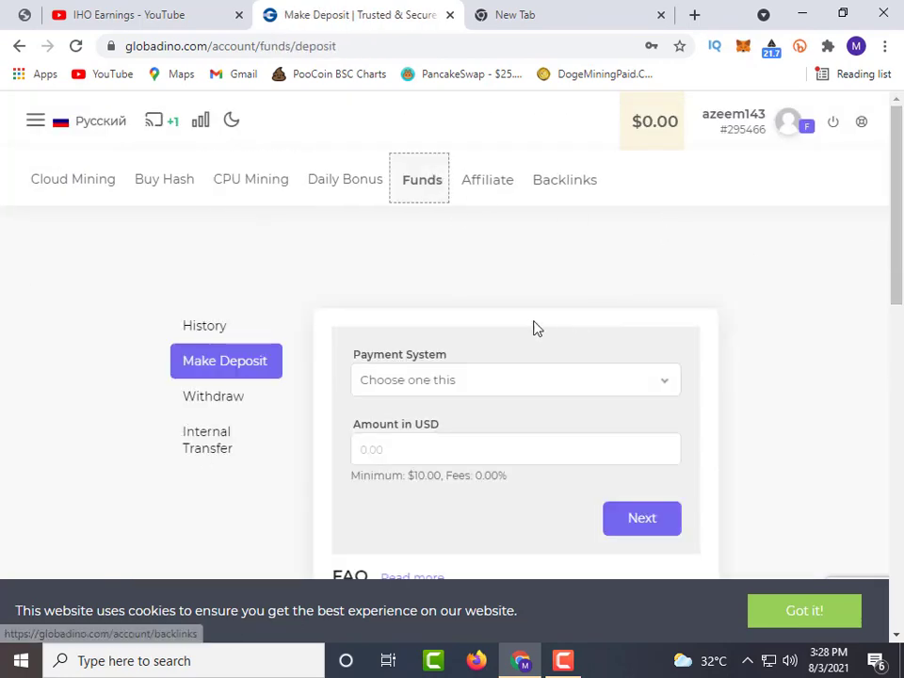
{"action": "scroll", "coordinate": [900, 285], "scroll_direction": "down", "scroll_amount": 1}
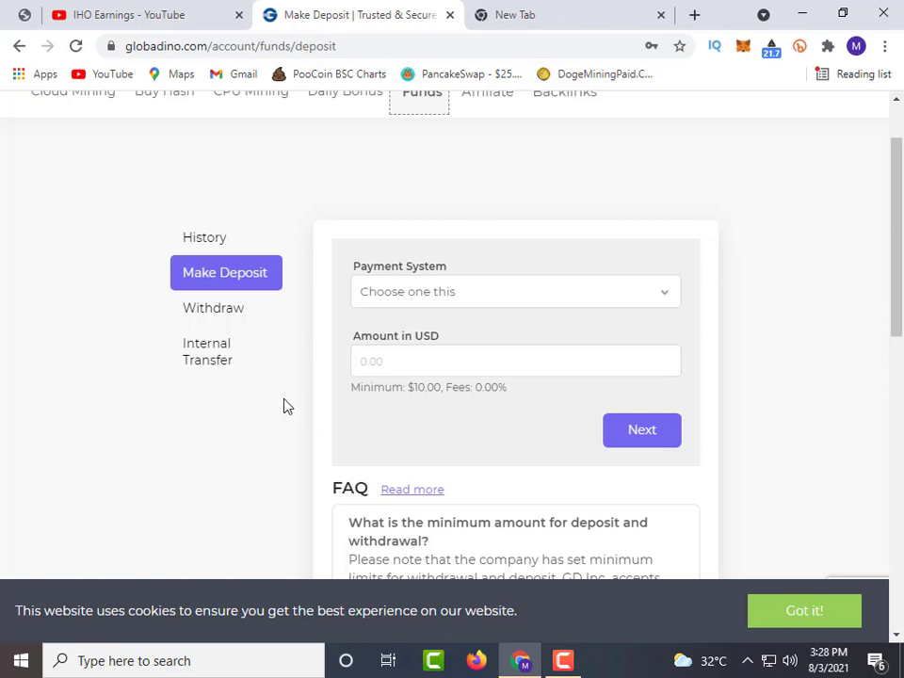
{"action": "left_click", "coordinate": [228, 311]}
{"action": "scroll", "coordinate": [902, 340], "scroll_direction": "down", "scroll_amount": 1}
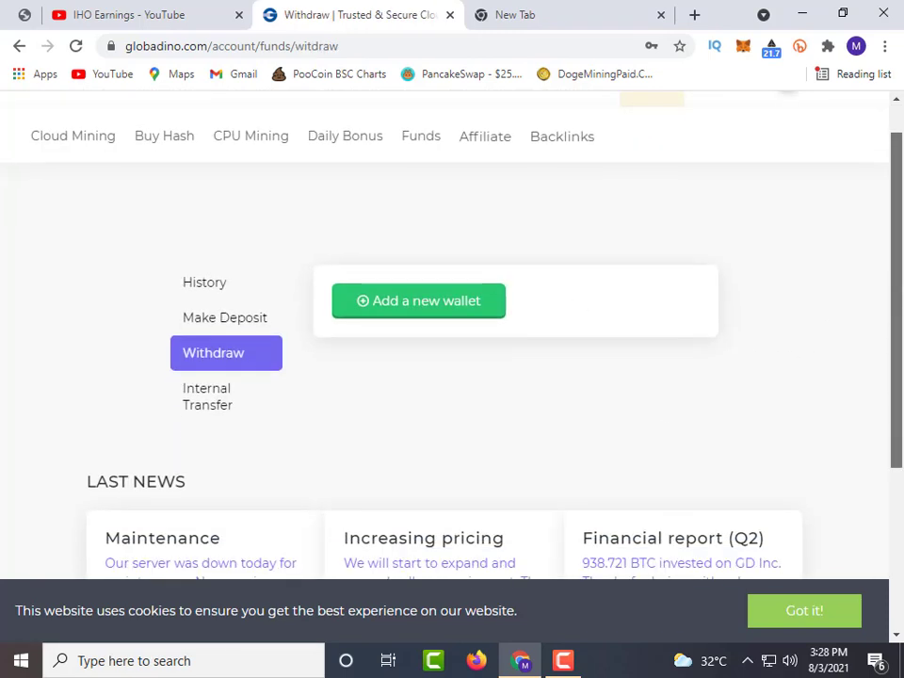
- Open the new-wallet form, close the Payment System list unchosen, and go to Daily Bonus
{"action": "left_click", "coordinate": [466, 304]}
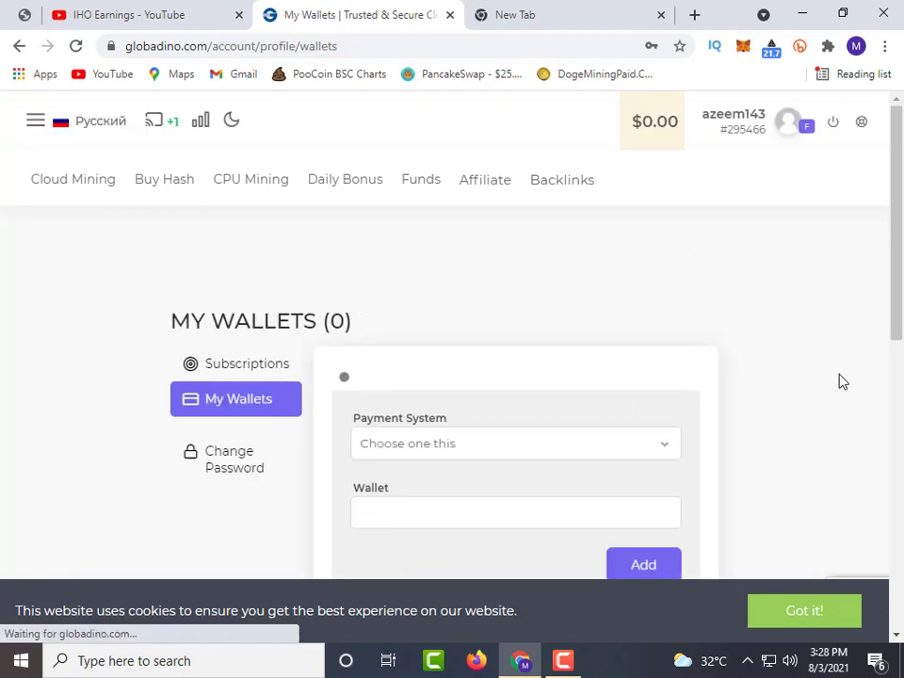
{"action": "scroll", "coordinate": [841, 380], "scroll_direction": "down", "scroll_amount": 1}
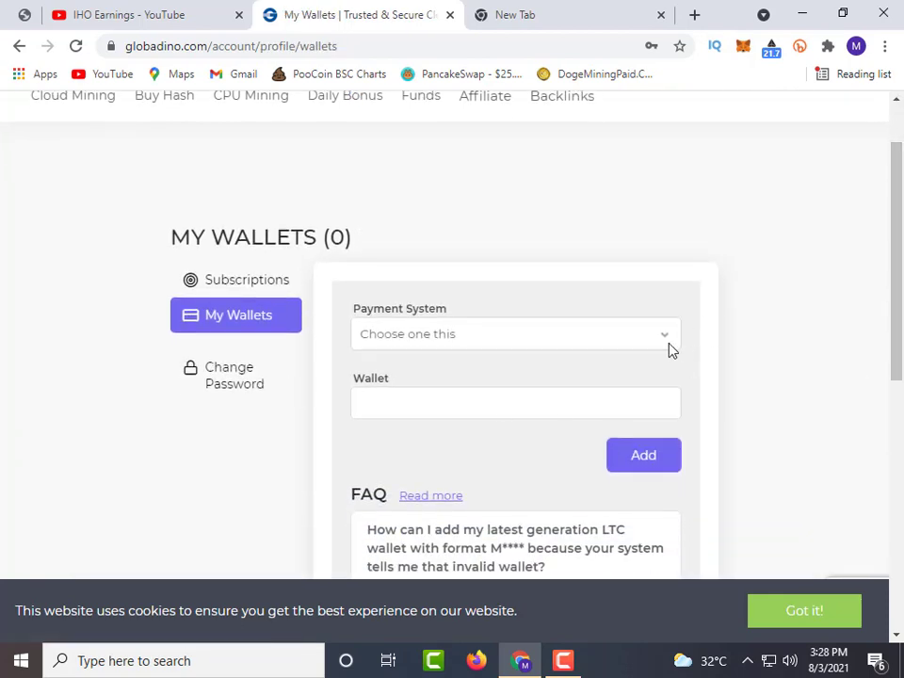
{"action": "left_click", "coordinate": [667, 344]}
{"action": "left_click", "coordinate": [665, 346]}
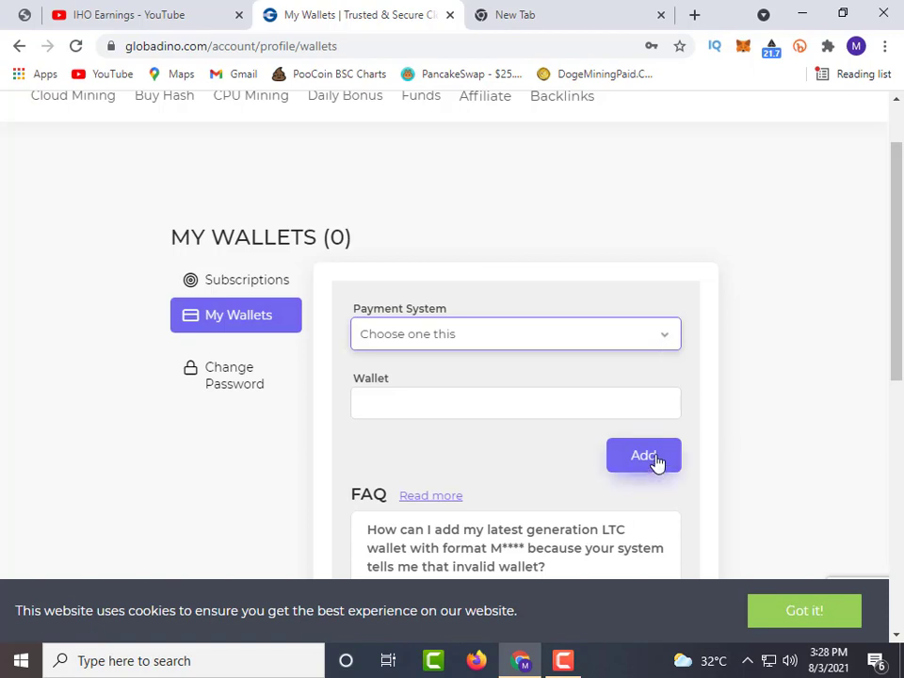
{"action": "left_click", "coordinate": [667, 340]}
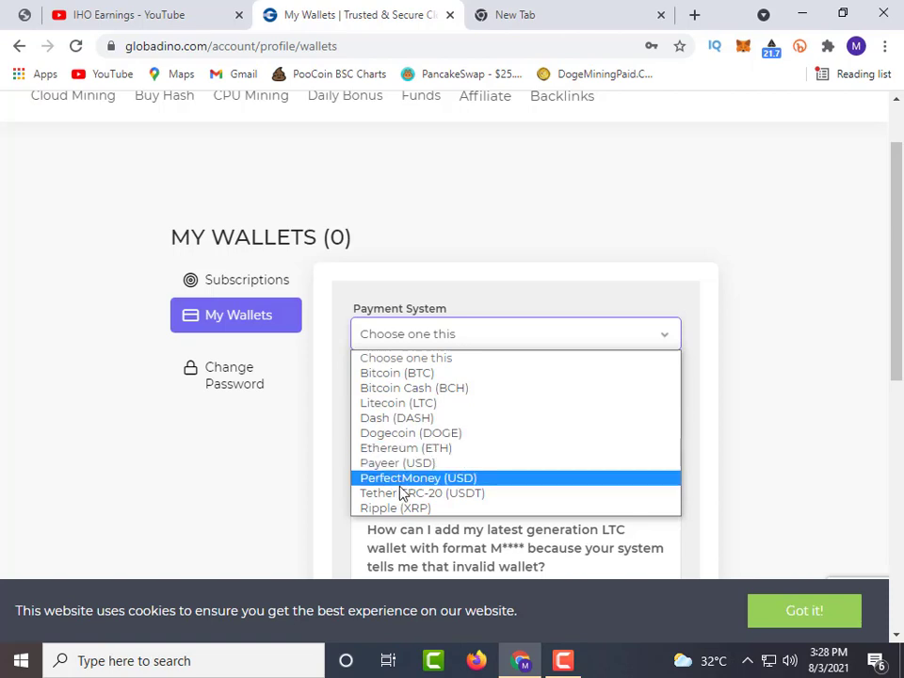
{"action": "left_click", "coordinate": [305, 520]}
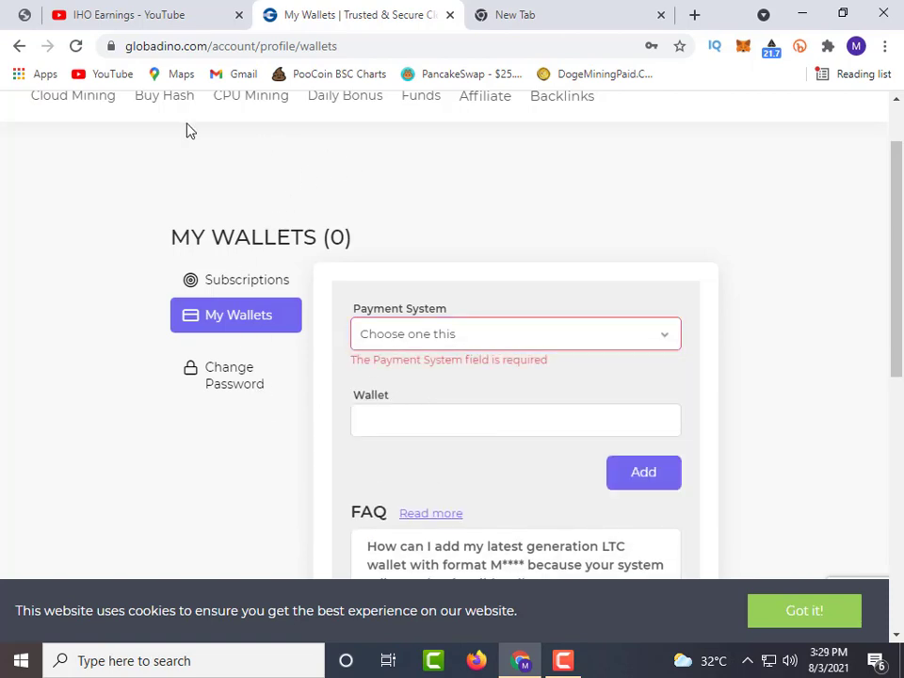
{"action": "scroll", "coordinate": [796, 253], "scroll_direction": "up", "scroll_amount": 1}
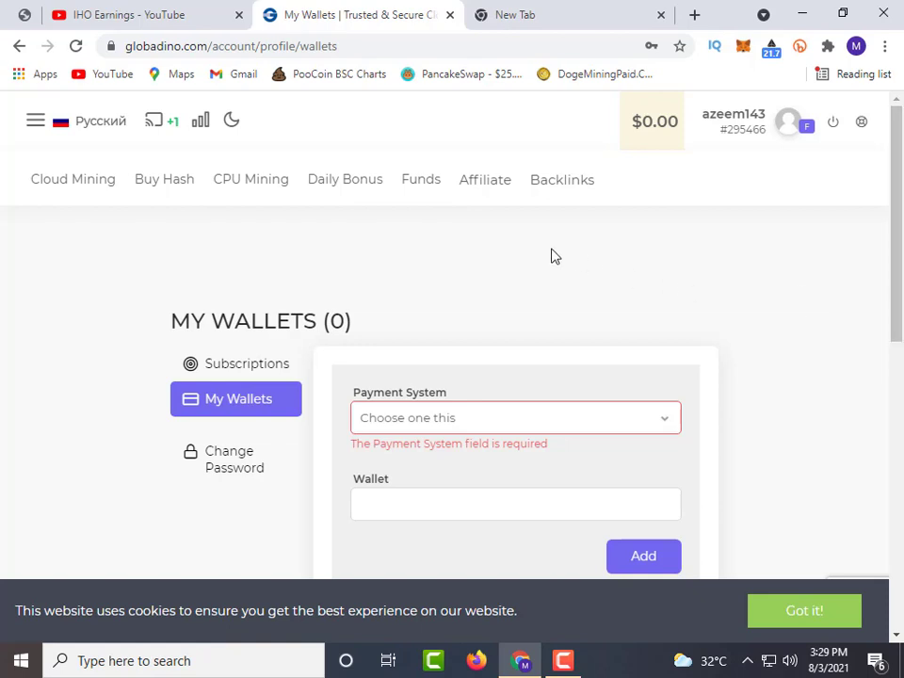
{"action": "left_click", "coordinate": [345, 178]}
{"action": "scroll", "coordinate": [565, 389], "scroll_direction": "down", "scroll_amount": 2}
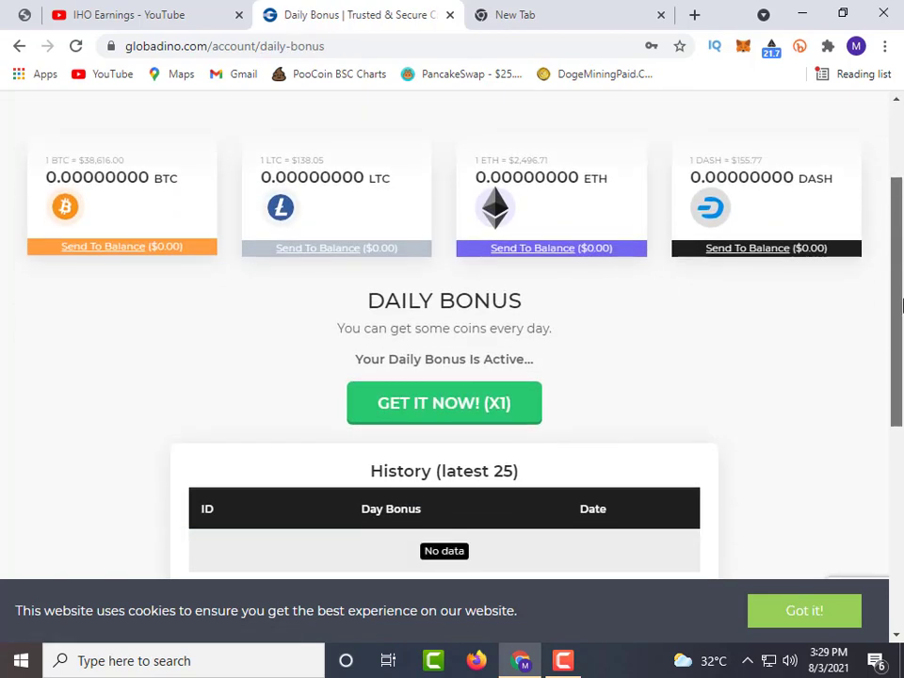
- Claim the GET IT NOW! (X1) bonus and confirm the +0.00000300 ETH history entry
{"action": "left_click", "coordinate": [424, 410]}
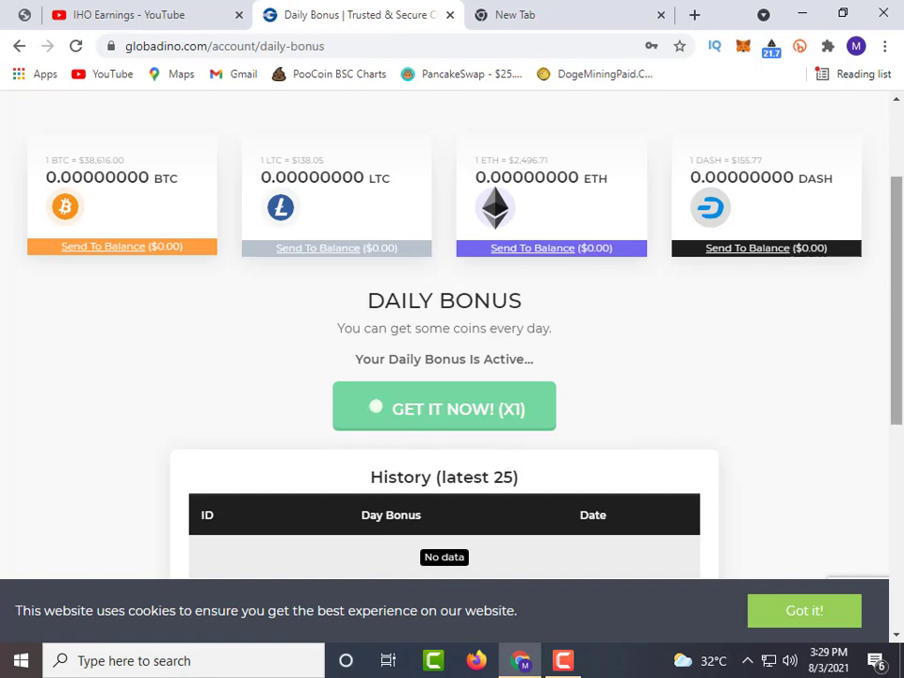
{"action": "scroll", "coordinate": [902, 350], "scroll_direction": "down", "scroll_amount": 1}
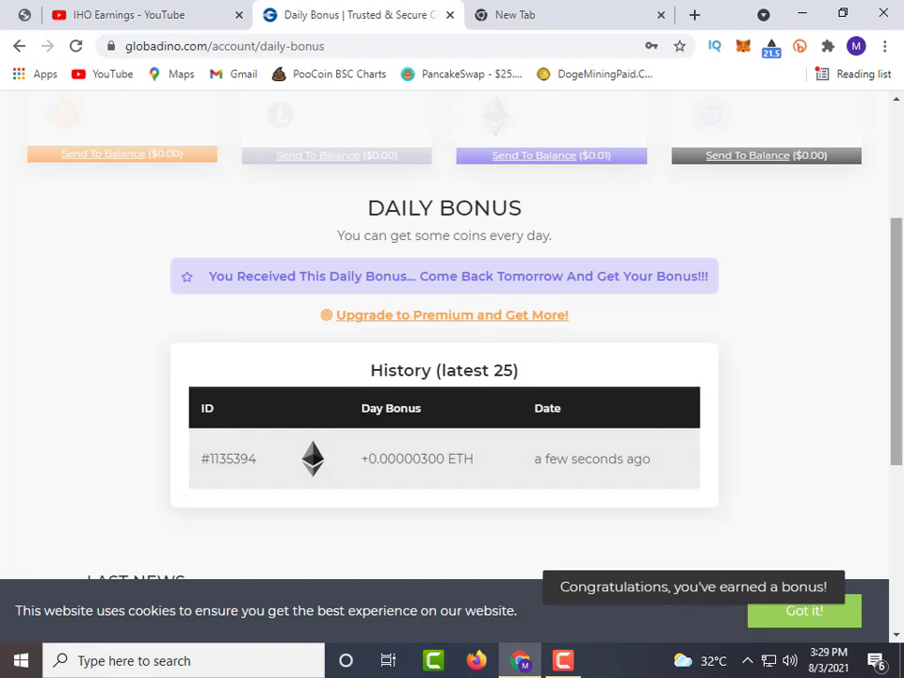
{"action": "left_click_drag", "start_coordinate": [901, 381], "coordinate": [901, 367]}
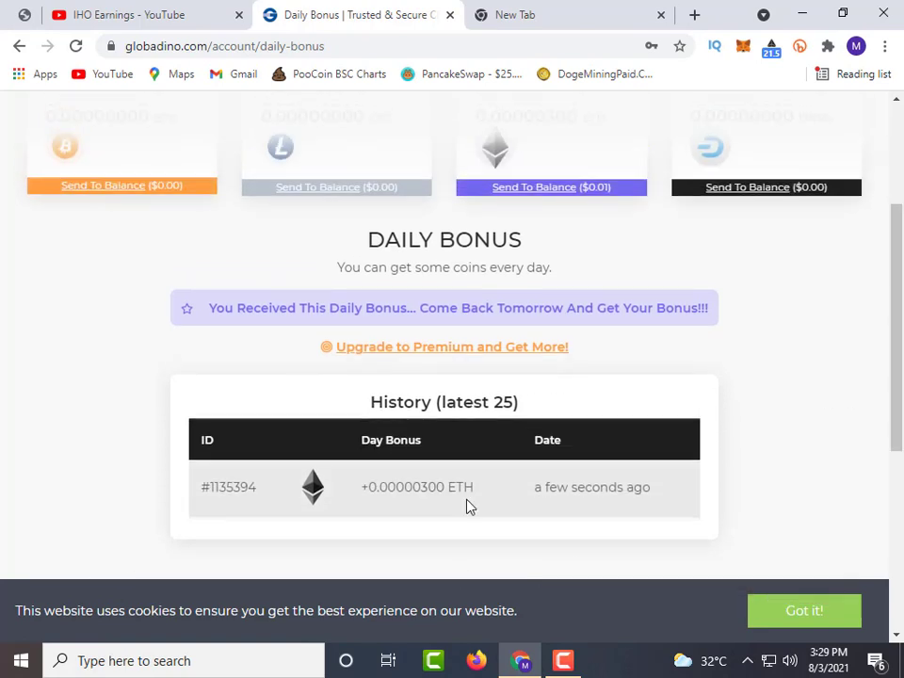
{"action": "scroll", "coordinate": [567, 478], "scroll_direction": "down", "scroll_amount": 1}
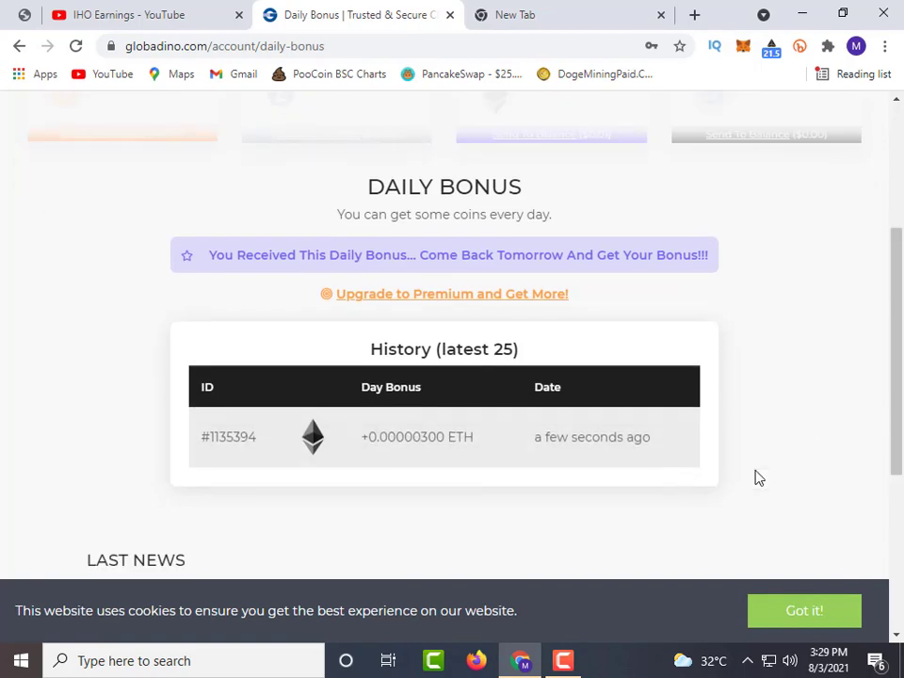
{"action": "scroll", "coordinate": [757, 478], "scroll_direction": "up", "scroll_amount": 3}
{"action": "scroll", "coordinate": [445, 349], "scroll_direction": "up", "scroll_amount": 1}
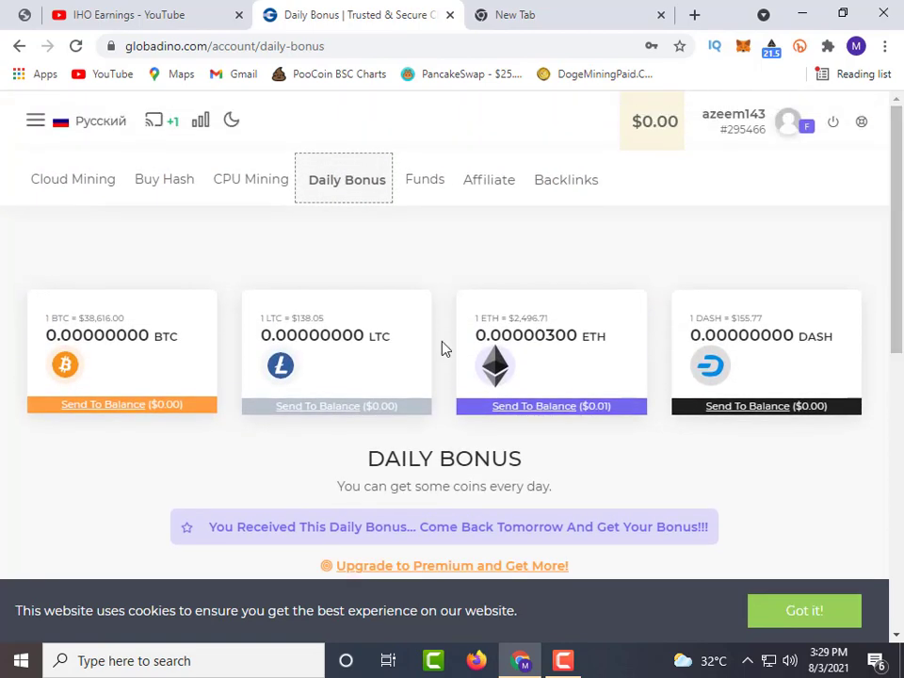
- Switch CPU Mining to Litecoin (LTC) and start mining, with the LTC balance accruing
{"action": "left_click", "coordinate": [248, 182]}
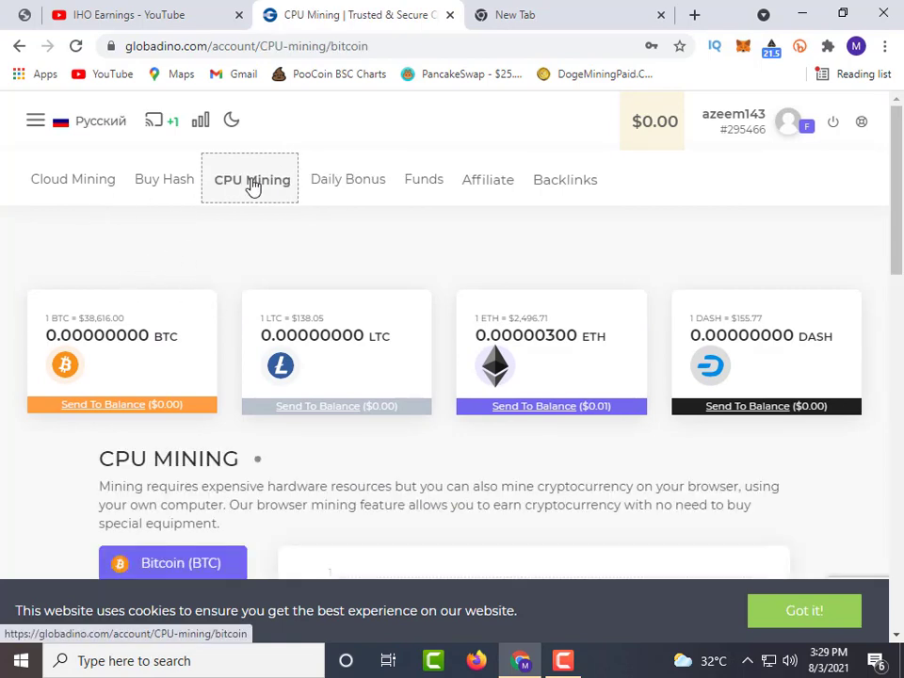
{"action": "left_click_drag", "start_coordinate": [899, 266], "coordinate": [899, 307]}
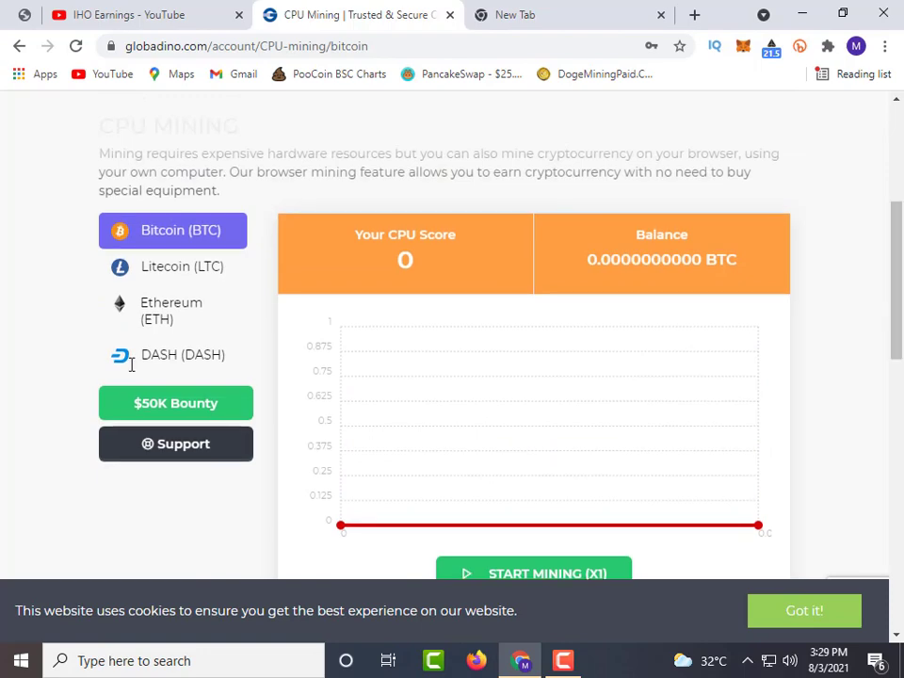
{"action": "left_click", "coordinate": [179, 268]}
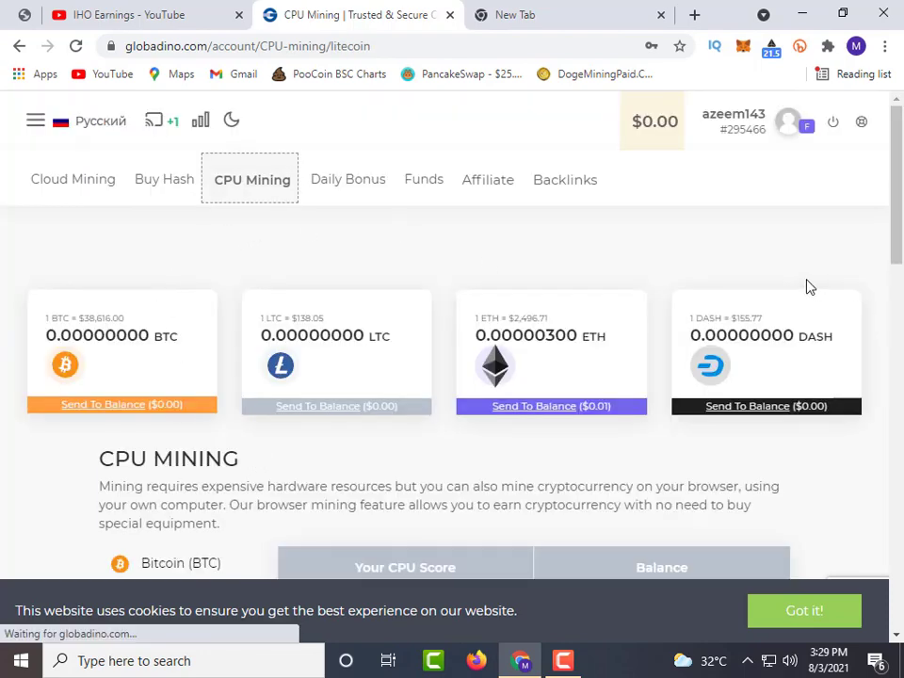
{"action": "scroll", "coordinate": [807, 285], "scroll_direction": "down", "scroll_amount": 2}
{"action": "scroll", "coordinate": [452, 358], "scroll_direction": "down", "scroll_amount": 2}
{"action": "scroll", "coordinate": [452, 358], "scroll_direction": "down", "scroll_amount": 1}
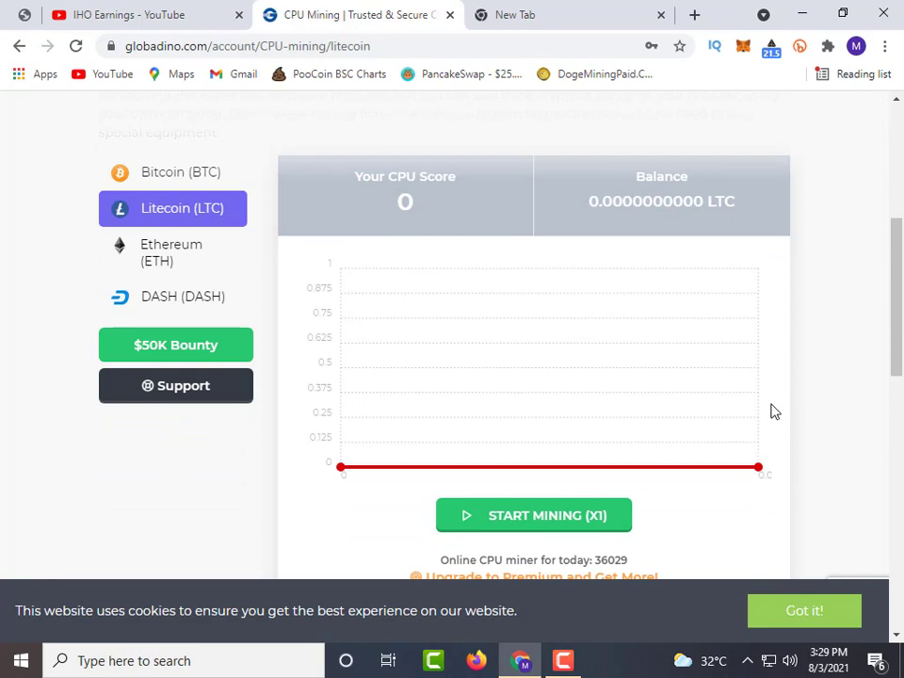
{"action": "scroll", "coordinate": [895, 386], "scroll_direction": "down", "scroll_amount": 1}
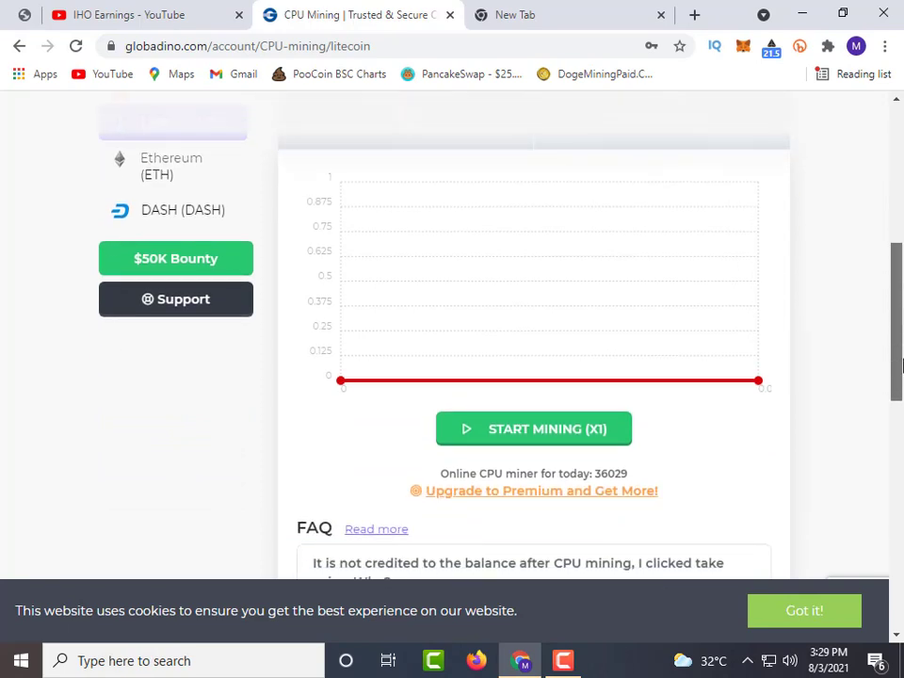
{"action": "left_click", "coordinate": [535, 436]}
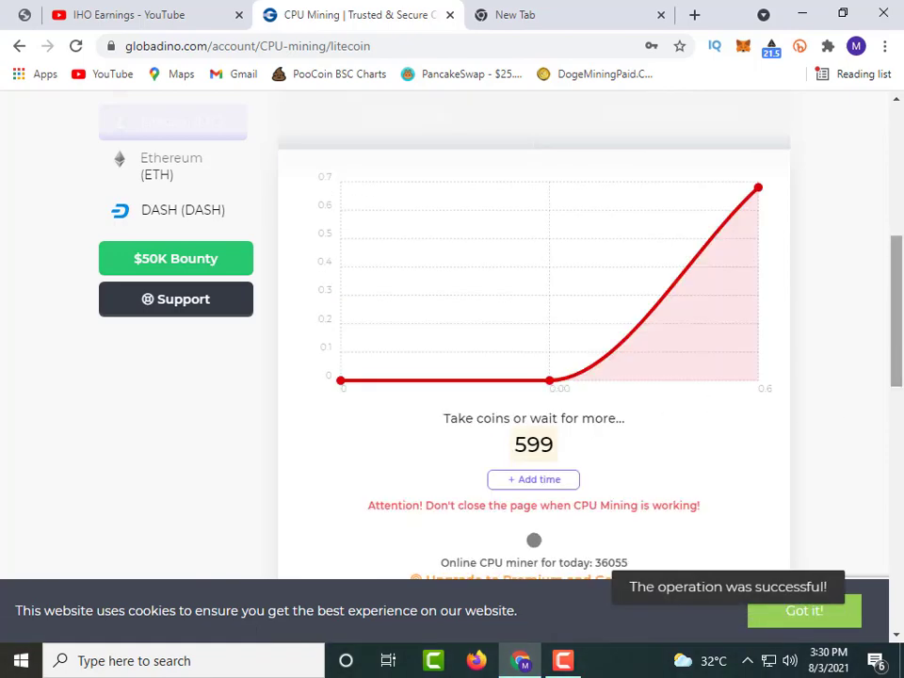
{"action": "left_click_drag", "start_coordinate": [901, 337], "coordinate": [901, 368]}
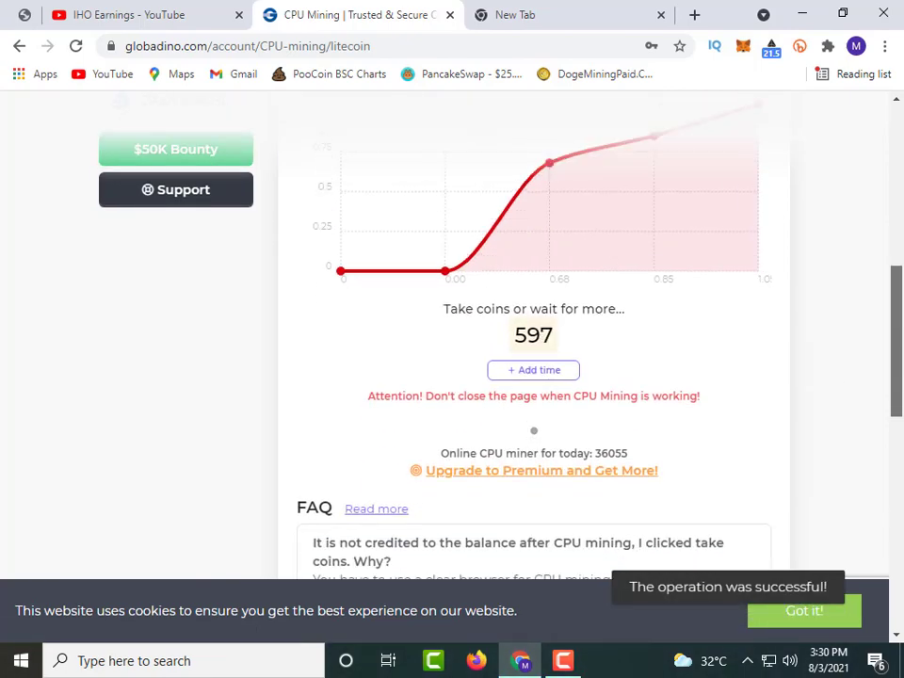
{"action": "scroll", "coordinate": [724, 303], "scroll_direction": "up", "scroll_amount": 5}
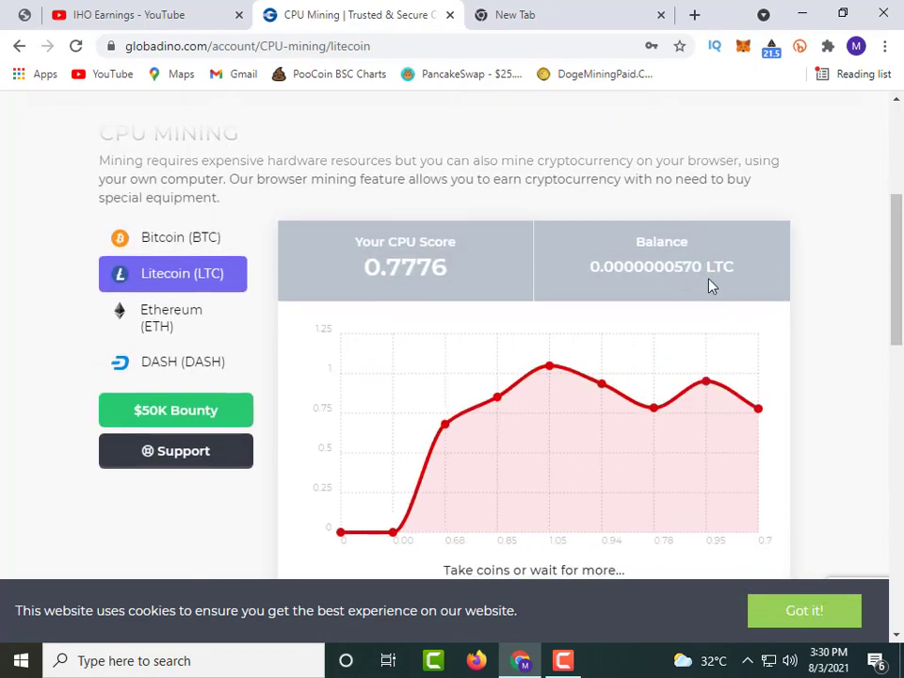
{"action": "left_click_drag", "start_coordinate": [901, 285], "coordinate": [899, 549]}
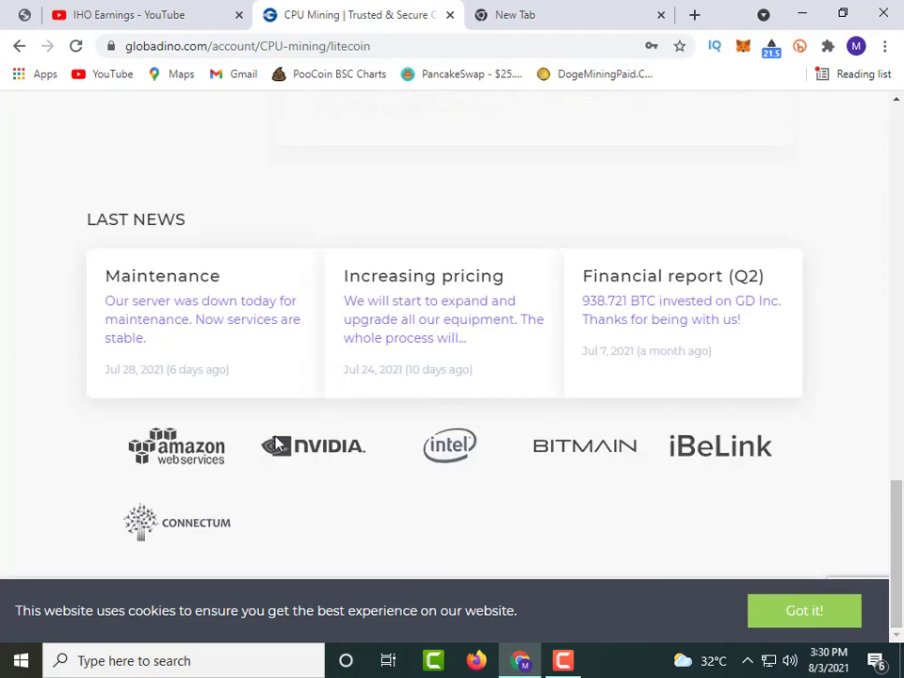